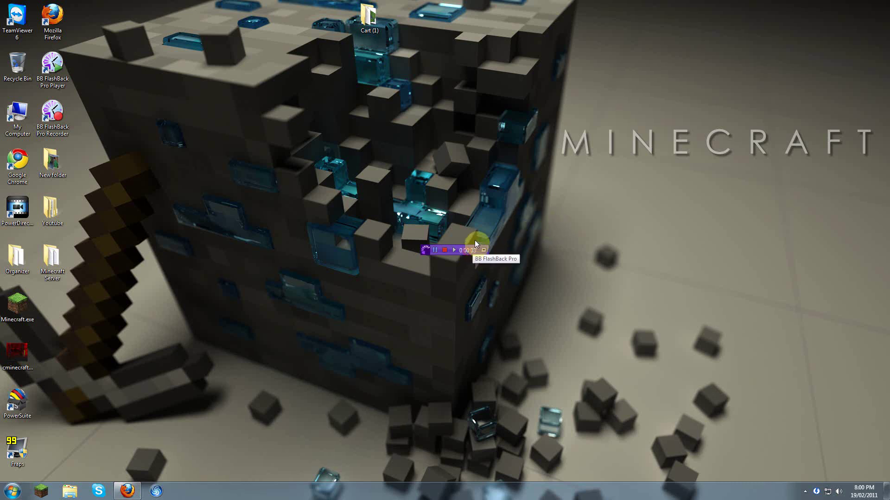
Step: Minimize Firefox and launch Command Prompt from a Start menu search for cmd
{"action": "left_click_drag", "start_coordinate": [424, 251], "coordinate": [819, 10]}
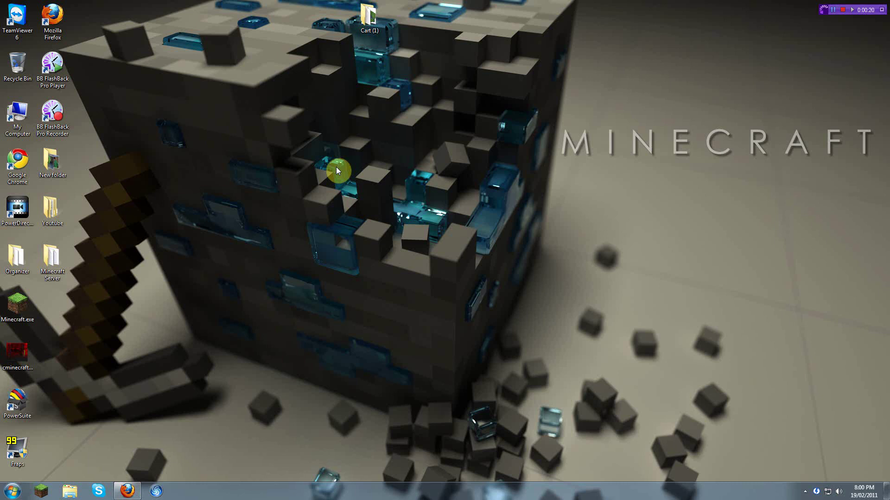
{"action": "left_click", "coordinate": [127, 491]}
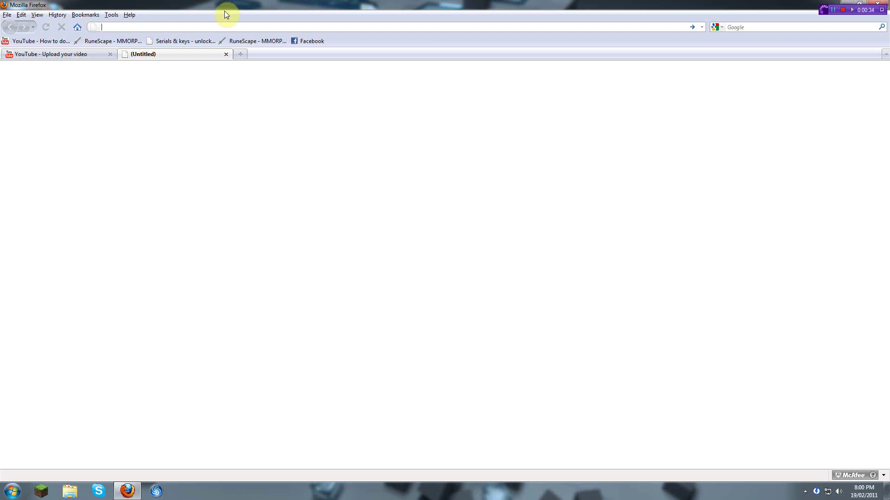
{"action": "left_click", "coordinate": [127, 490]}
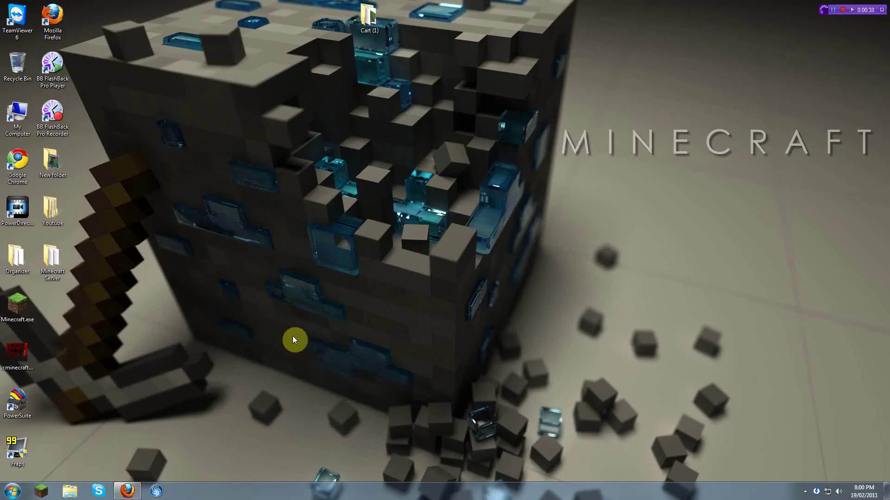
{"action": "left_click", "coordinate": [12, 492]}
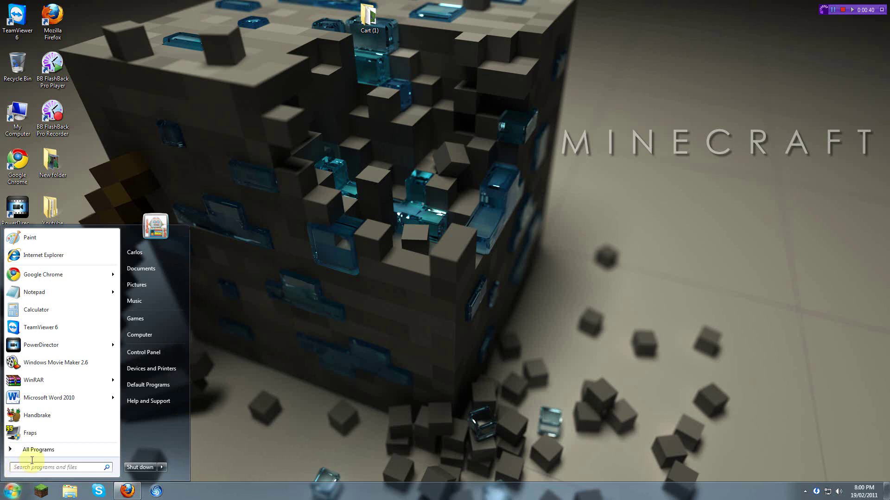
{"action": "type", "text": "cmde"}
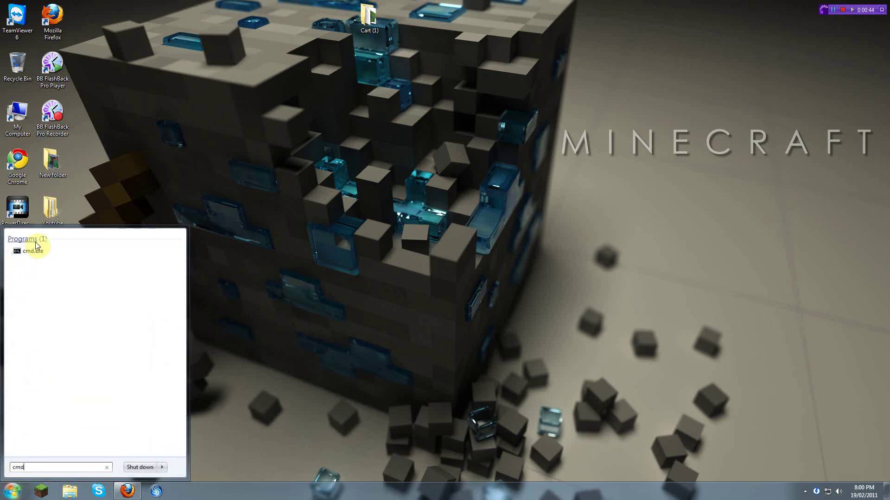
{"action": "left_click", "coordinate": [40, 255]}
Step: Find the Run dialog through the Start menu's program search
{"action": "left_click", "coordinate": [13, 491]}
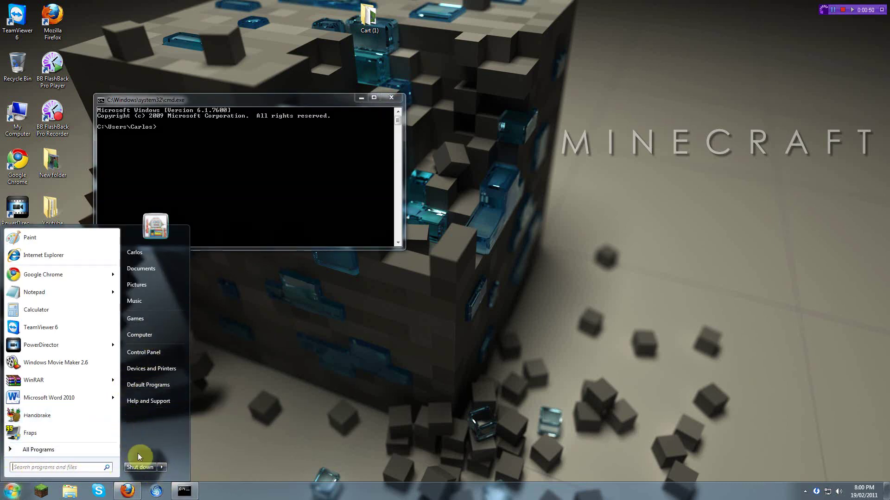
{"action": "left_click", "coordinate": [37, 469]}
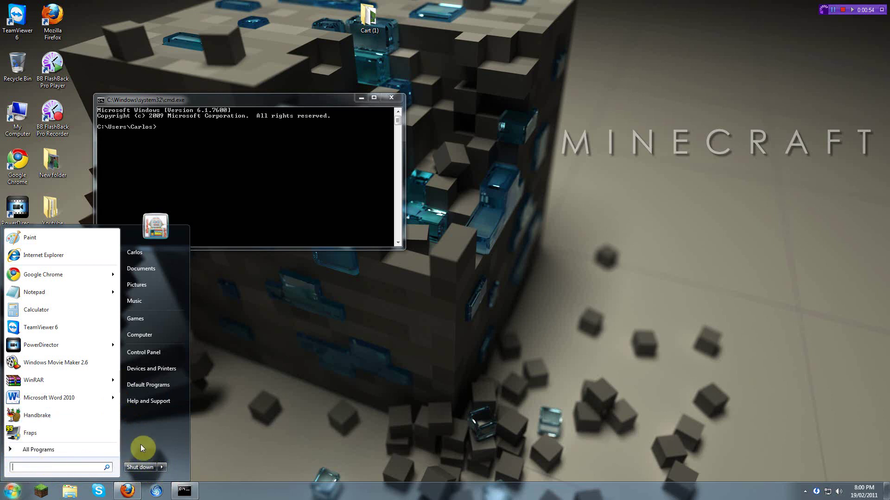
{"action": "left_click", "coordinate": [18, 450]}
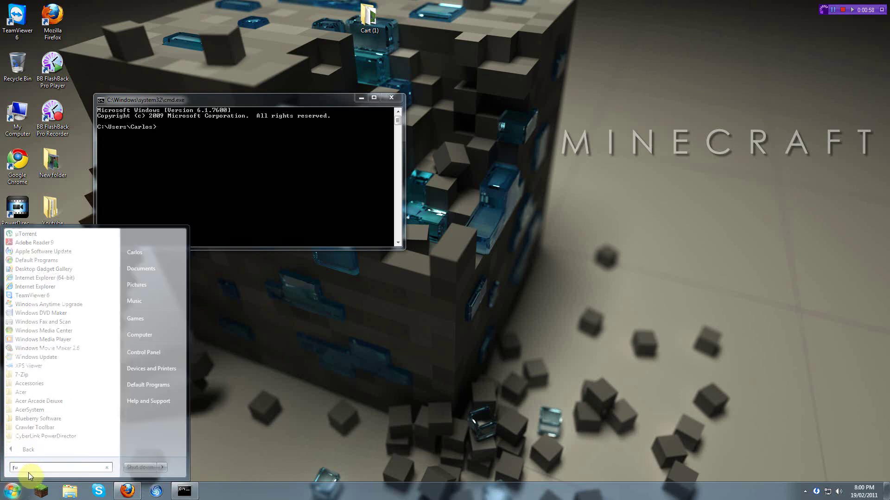
{"action": "type", "text": "run"}
{"action": "left_click", "coordinate": [28, 245]}
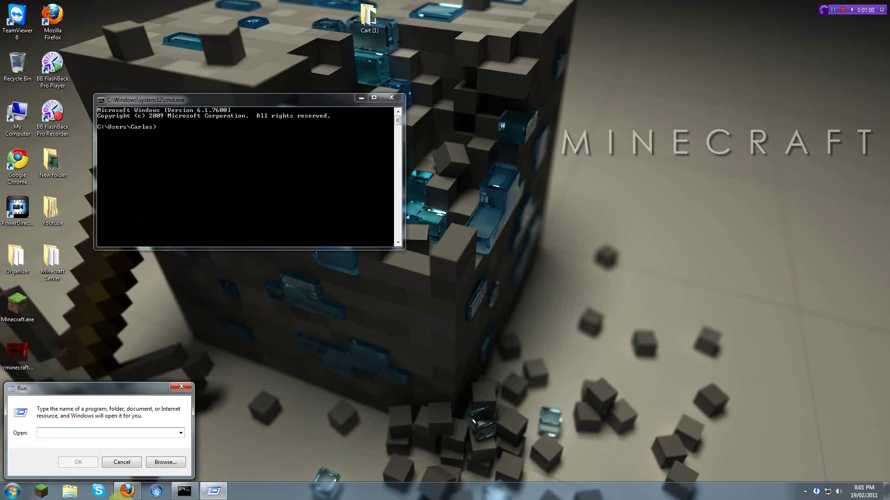
Step: Run cmd from Run, then move and close the duplicate Command Prompt window
{"action": "type", "text": "cmd"}
{"action": "key", "text": "Return"}
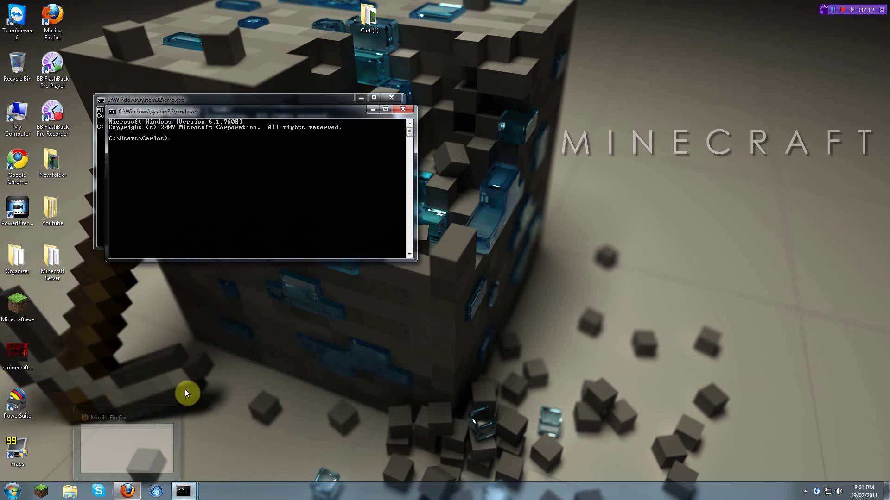
{"action": "left_click_drag", "start_coordinate": [384, 112], "coordinate": [510, 162]}
{"action": "left_click", "coordinate": [535, 163]}
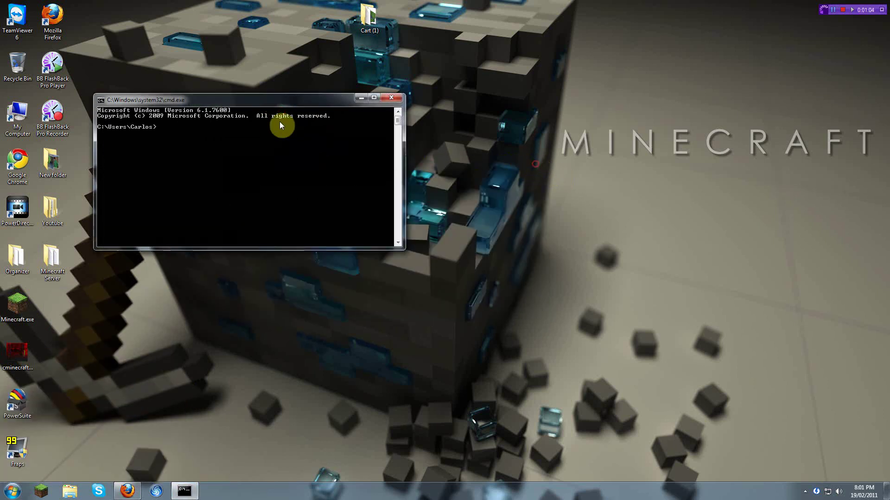
Step: Run ipconfig and scroll through the basic IP configuration output
{"action": "type", "text": "ipconfig /all"}
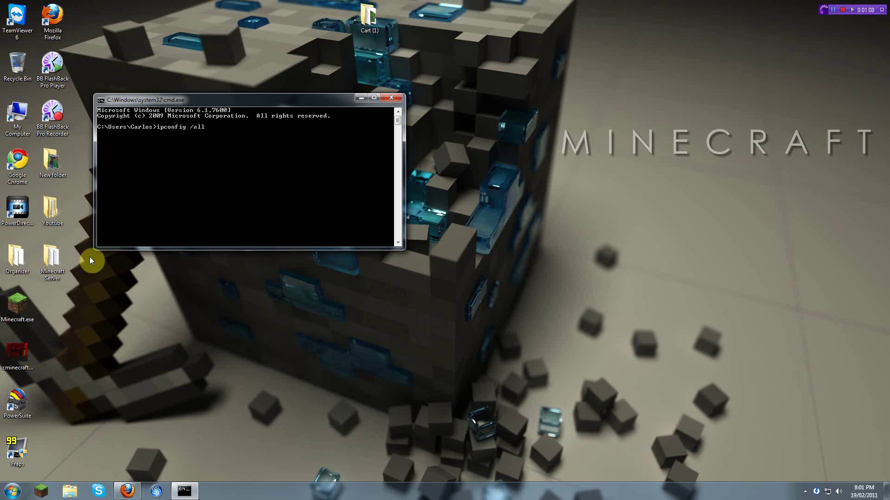
{"action": "key", "text": "Return"}
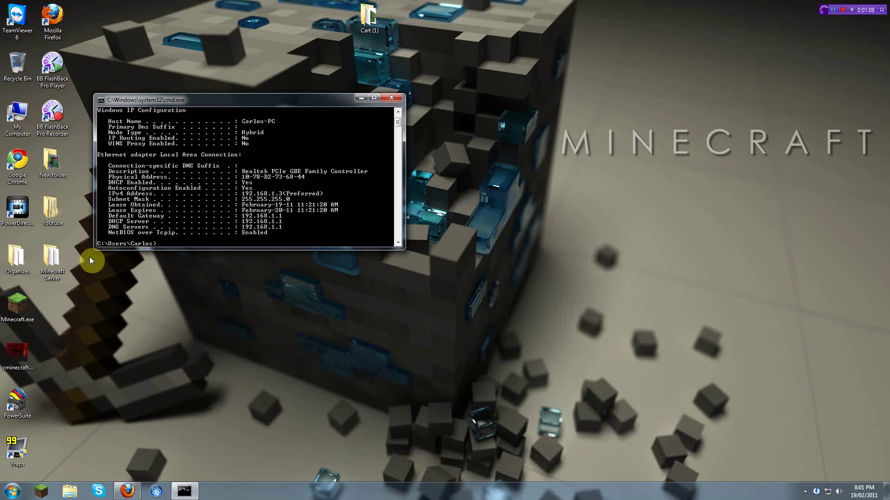
{"action": "scroll", "coordinate": [265, 227], "scroll_direction": "up", "scroll_amount": 2}
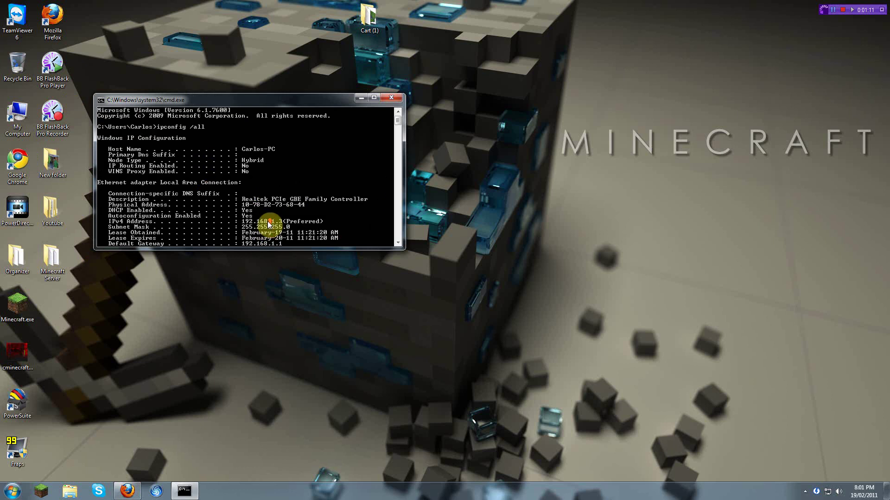
{"action": "scroll", "coordinate": [267, 225], "scroll_direction": "down", "scroll_amount": 5}
{"action": "scroll", "coordinate": [268, 221], "scroll_direction": "up", "scroll_amount": 5}
{"action": "scroll", "coordinate": [188, 155], "scroll_direction": "down", "scroll_amount": 2}
{"action": "scroll", "coordinate": [192, 161], "scroll_direction": "down", "scroll_amount": 4}
{"action": "scroll", "coordinate": [196, 167], "scroll_direction": "up", "scroll_amount": 6}
{"action": "scroll", "coordinate": [199, 170], "scroll_direction": "down", "scroll_amount": 2}
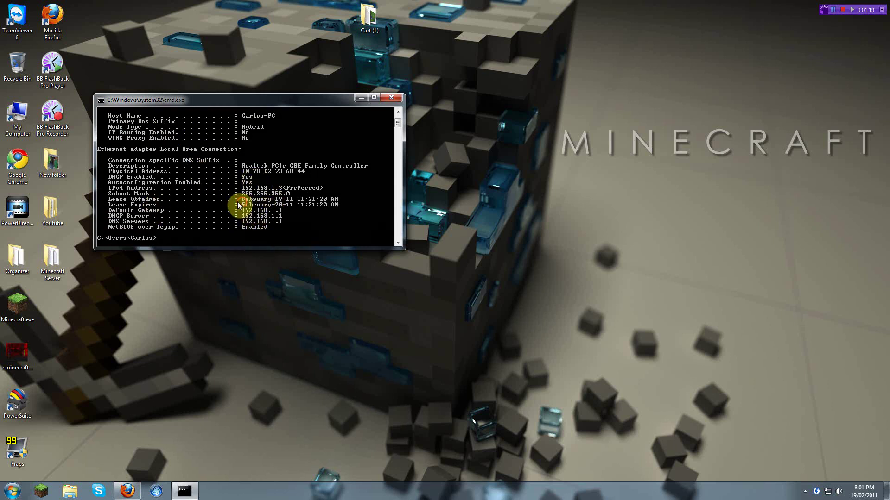
Step: Run ipconfig /all to show IPv4 192.168.1.3, gateway 192.168.1.1, and centre the window
{"action": "type", "text": "ipconfig /all"}
{"action": "key", "text": "Return"}
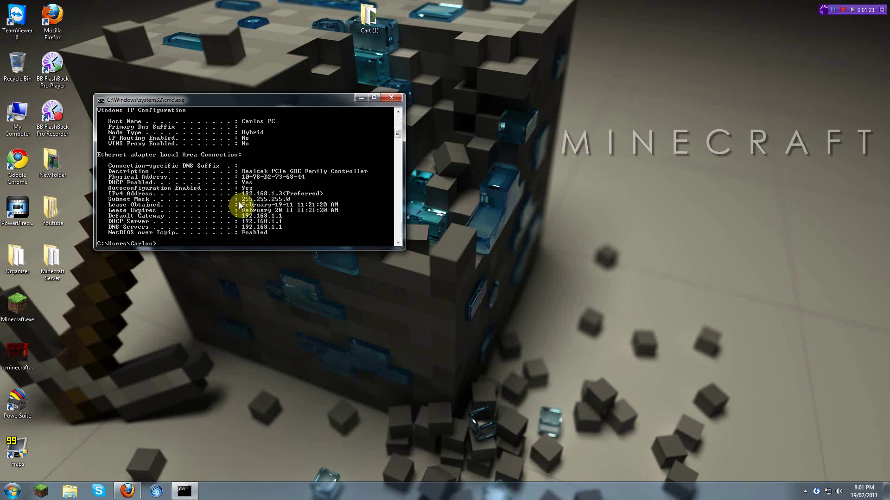
{"action": "scroll", "coordinate": [238, 201], "scroll_direction": "up", "scroll_amount": 4}
{"action": "scroll", "coordinate": [247, 202], "scroll_direction": "up", "scroll_amount": 3}
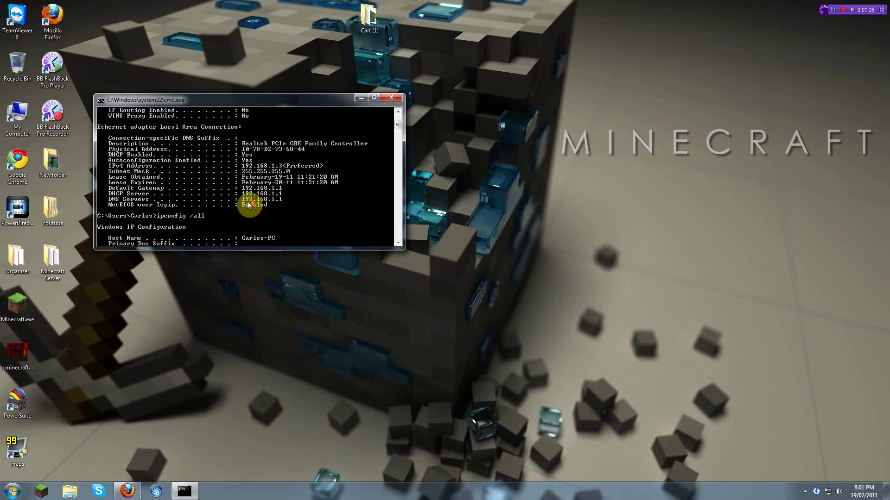
{"action": "scroll", "coordinate": [247, 201], "scroll_direction": "down", "scroll_amount": 2}
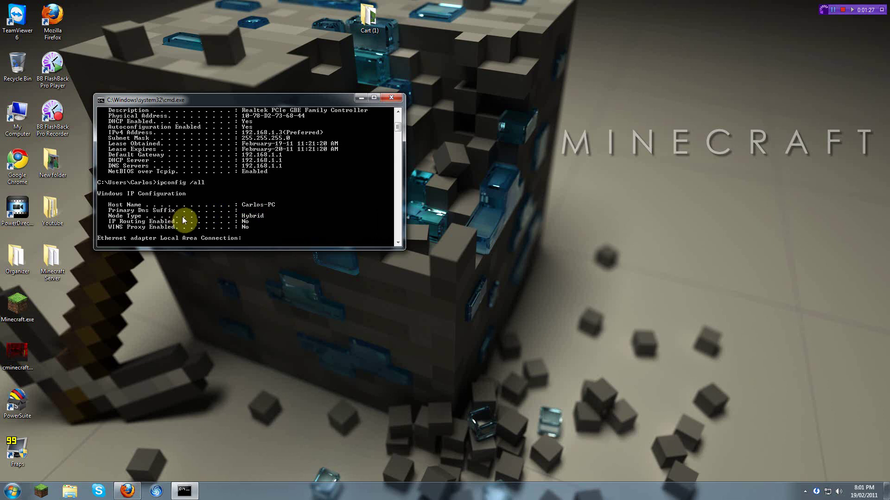
{"action": "scroll", "coordinate": [184, 220], "scroll_direction": "down", "scroll_amount": 5}
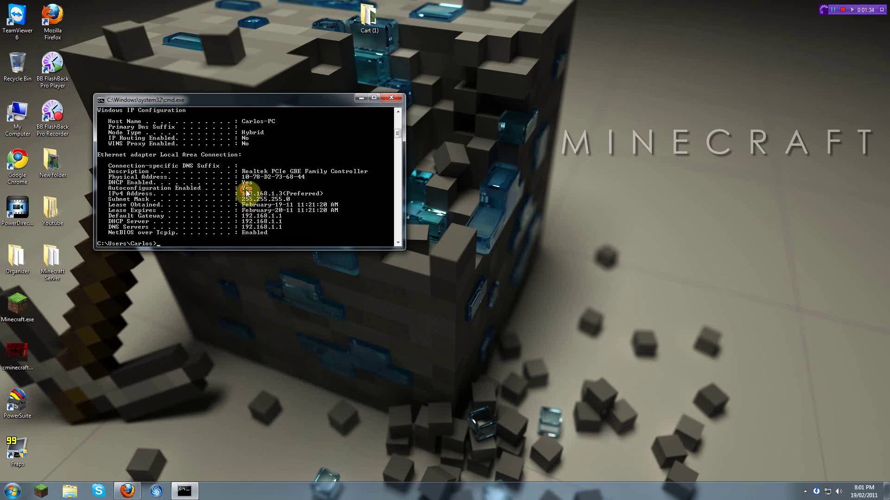
{"action": "left_click_drag", "start_coordinate": [328, 98], "coordinate": [502, 107]}
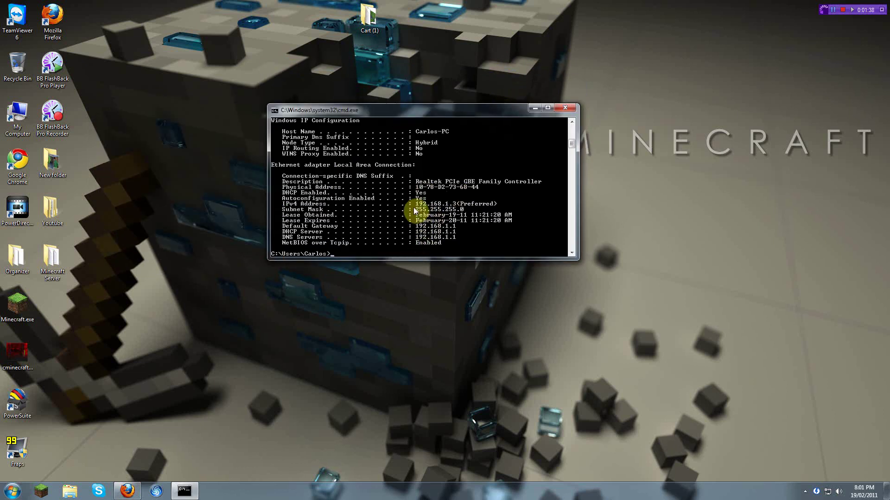
{"action": "left_click_drag", "start_coordinate": [302, 111], "coordinate": [306, 116]}
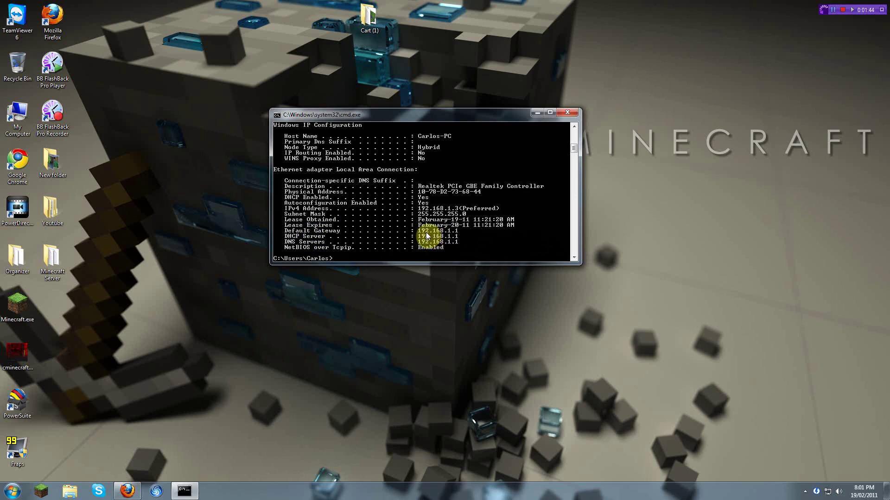
Step: Load 192.168.1.1 in Firefox and enter the router's admin user name and password
{"action": "left_click", "coordinate": [128, 492]}
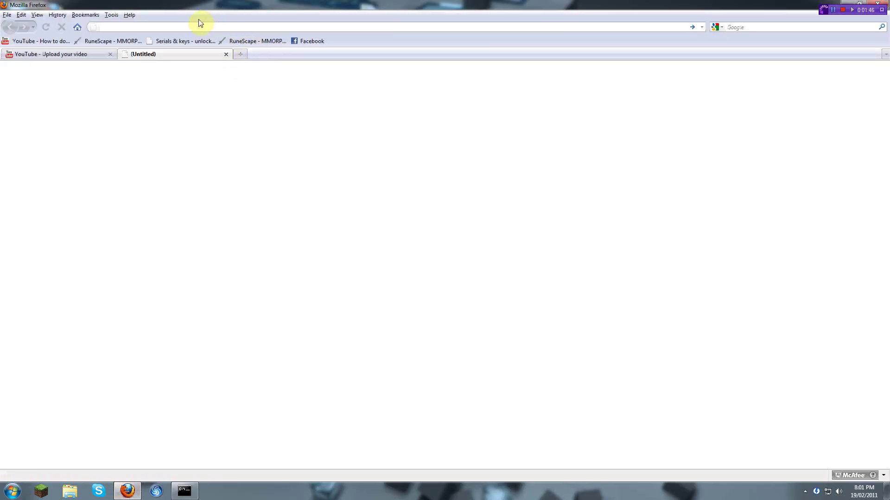
{"action": "type", "text": "192.1"}
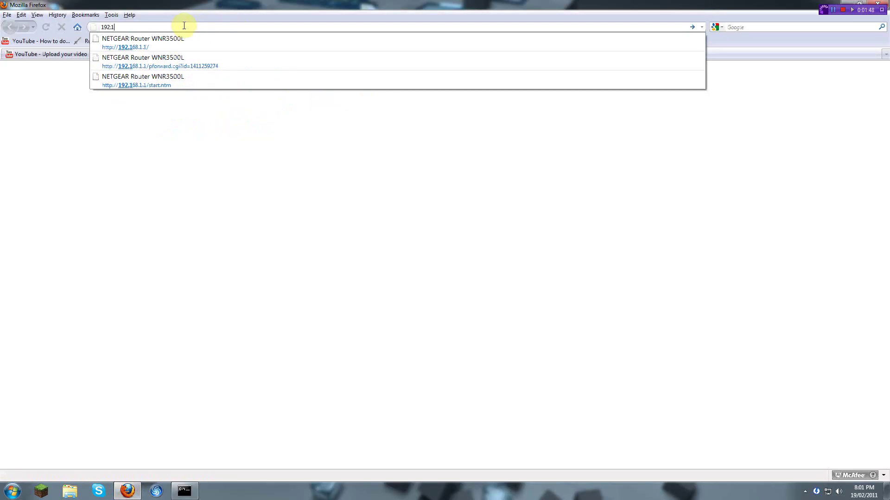
{"action": "type", "text": "68.1.1"}
{"action": "key", "text": "Return"}
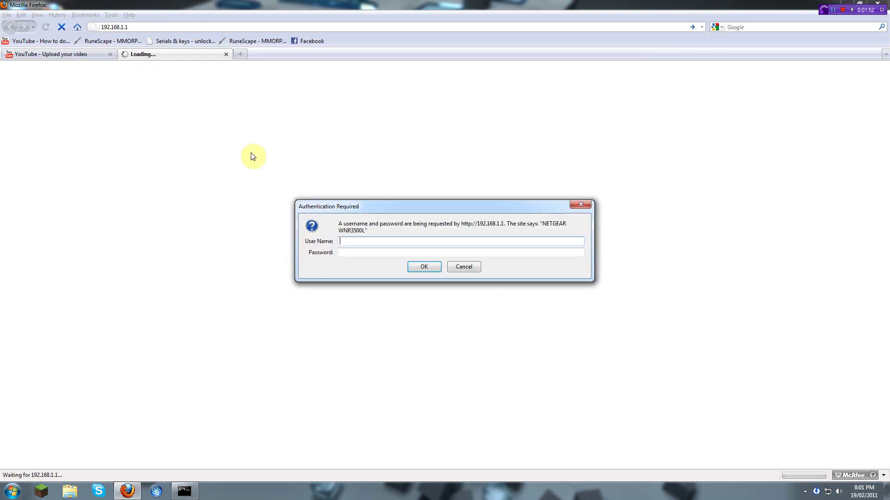
{"action": "type", "text": "admin"}
{"action": "left_click", "coordinate": [346, 250]}
{"action": "type", "text": "password"}
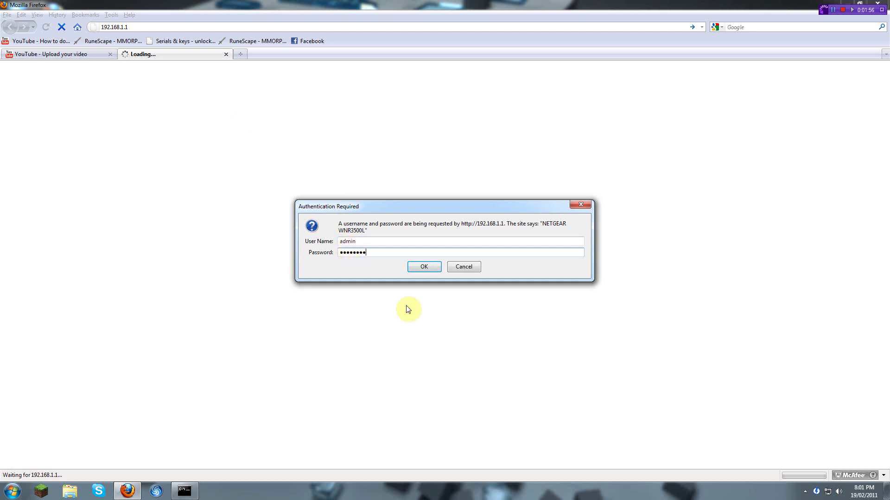
Step: Log in to the router, let Firefox save the password, and open Port Forwarding / Port Triggering
{"action": "left_click", "coordinate": [428, 273]}
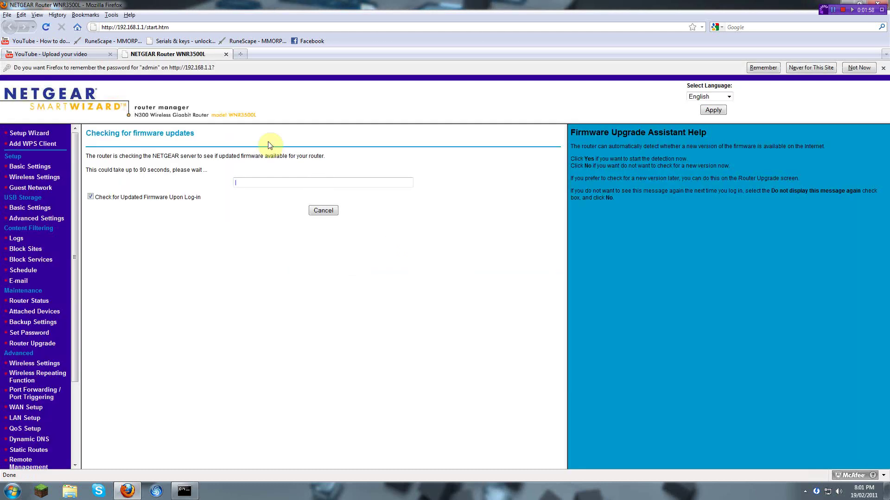
{"action": "left_click", "coordinate": [762, 68]}
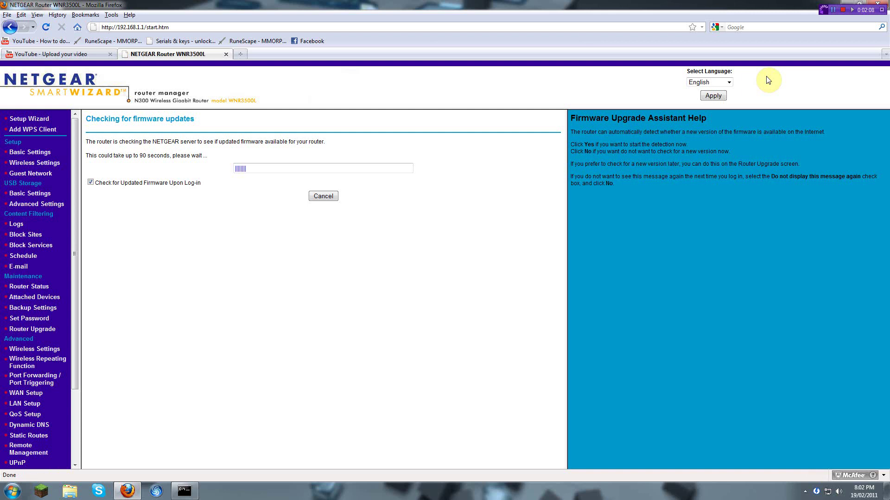
{"action": "scroll", "coordinate": [7, 269], "scroll_direction": "down", "scroll_amount": 3}
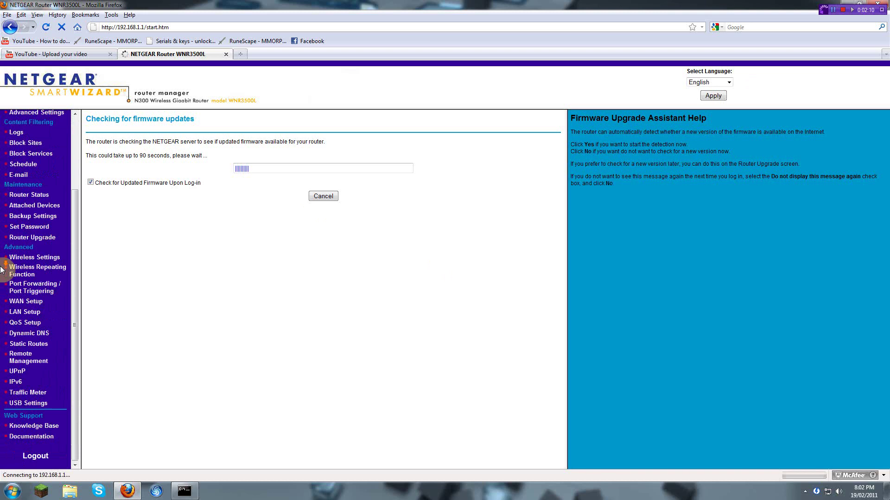
{"action": "left_click", "coordinate": [29, 288]}
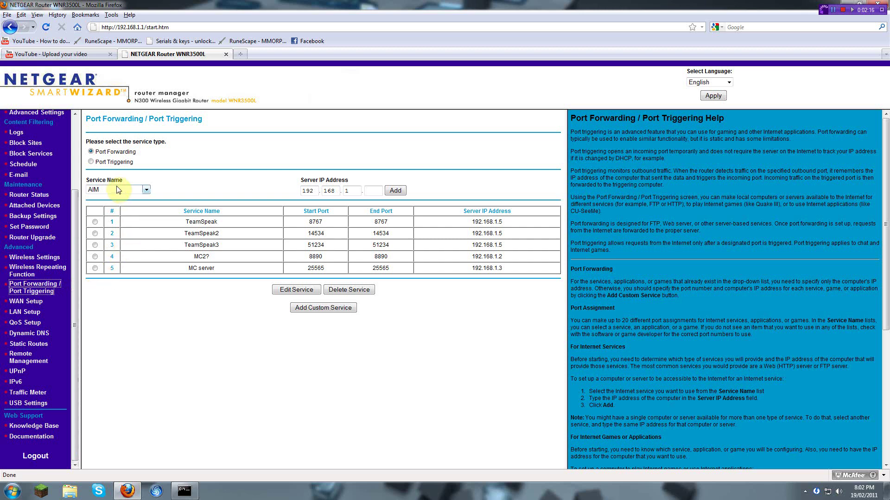
Step: Browse the predefined service list, then start a custom service named 'Minecraft Server'
{"action": "left_click", "coordinate": [98, 154]}
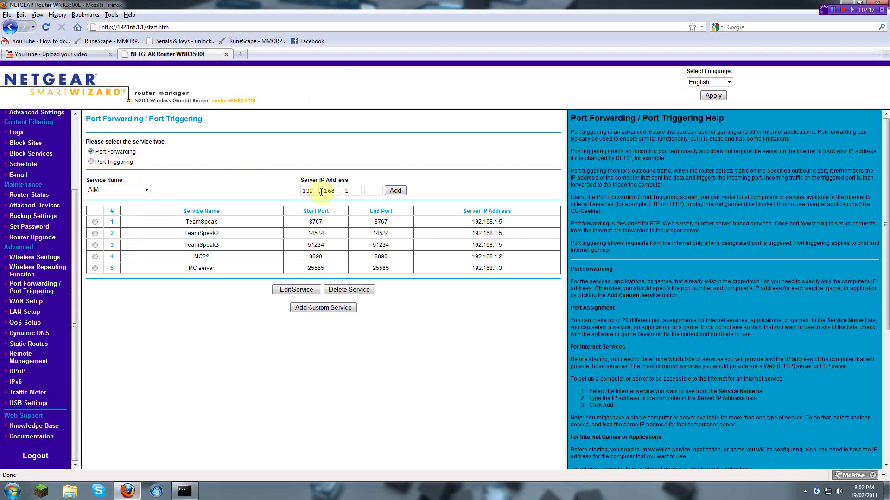
{"action": "left_click", "coordinate": [116, 190]}
{"action": "scroll", "coordinate": [116, 241], "scroll_direction": "down", "scroll_amount": 2}
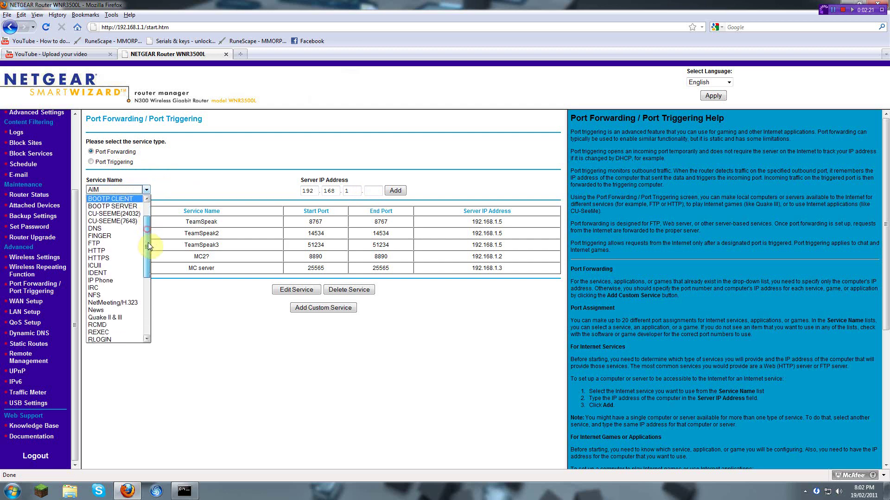
{"action": "left_click", "coordinate": [311, 333]}
{"action": "left_click", "coordinate": [308, 308]}
{"action": "left_click", "coordinate": [267, 143]}
{"action": "type", "text": "Minecraft Server"}
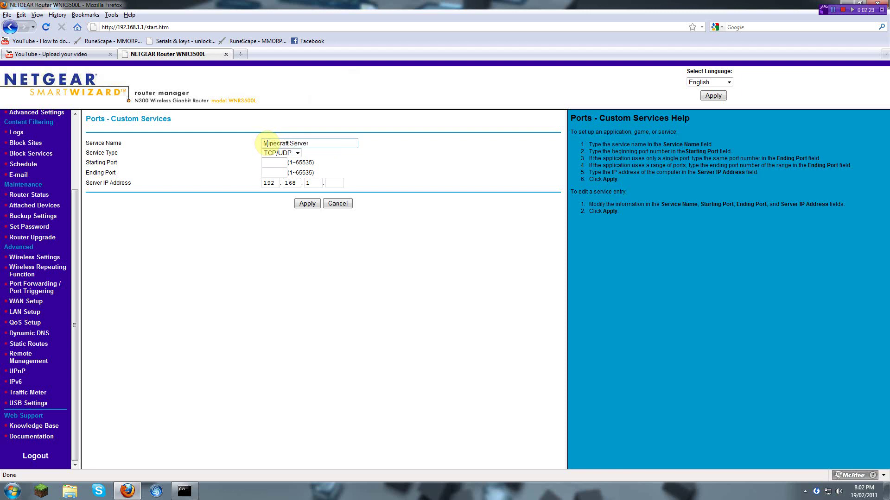
Step: Keep TCP/UDP as protocol and enter 25565 as the starting and ending port
{"action": "left_click", "coordinate": [275, 152]}
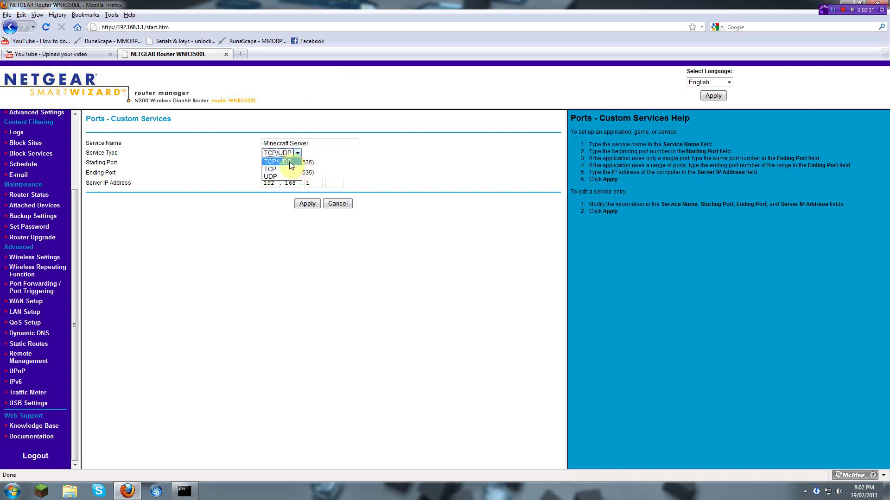
{"action": "left_click", "coordinate": [289, 163]}
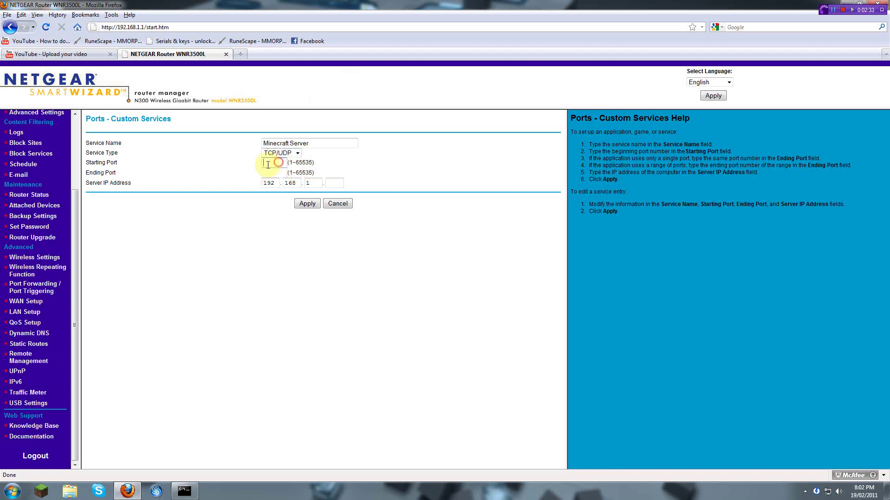
{"action": "left_click", "coordinate": [268, 163]}
{"action": "type", "text": "25565"}
{"action": "left_click", "coordinate": [268, 172]}
{"action": "type", "text": "255"}
Step: Enter the server IP 192.168.1.x, checking this PC's IPv4 address in ipconfig
{"action": "key", "text": "Tab"}
{"action": "type", "text": "192"}
{"action": "key", "text": "Tab"}
{"action": "type", "text": "168"}
{"action": "key", "text": "Tab"}
{"action": "type", "text": "1"}
{"action": "left_click", "coordinate": [331, 182]}
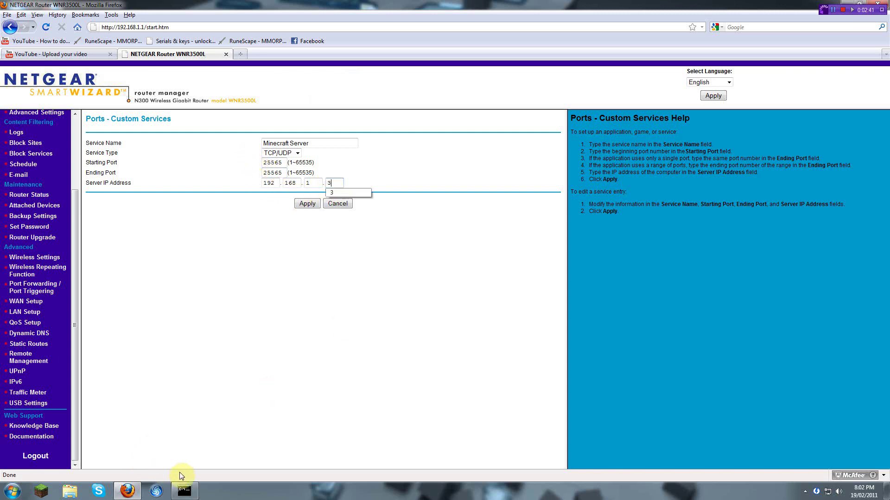
{"action": "left_click", "coordinate": [185, 490]}
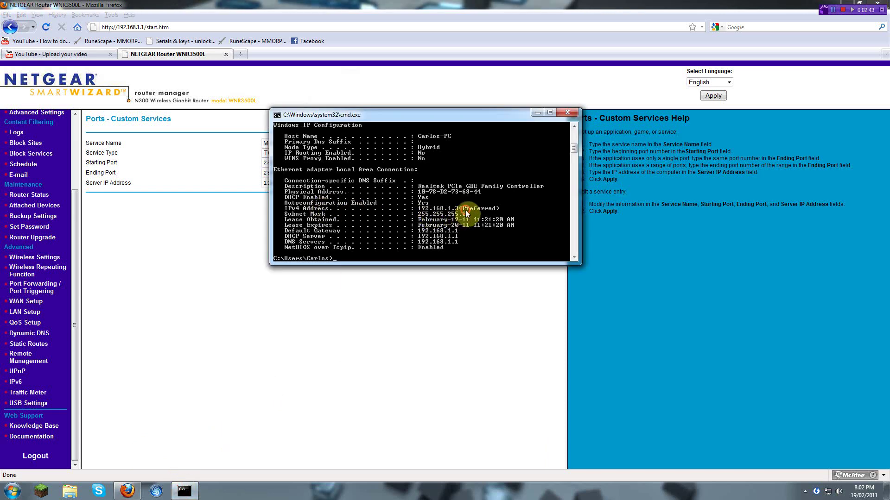
{"action": "left_click", "coordinate": [159, 287]}
Step: Complete the server IP as 192.168.1.3 and apply, getting a 'Port conflict with other service' failure
{"action": "type", "text": "3"}
{"action": "left_click", "coordinate": [313, 207]}
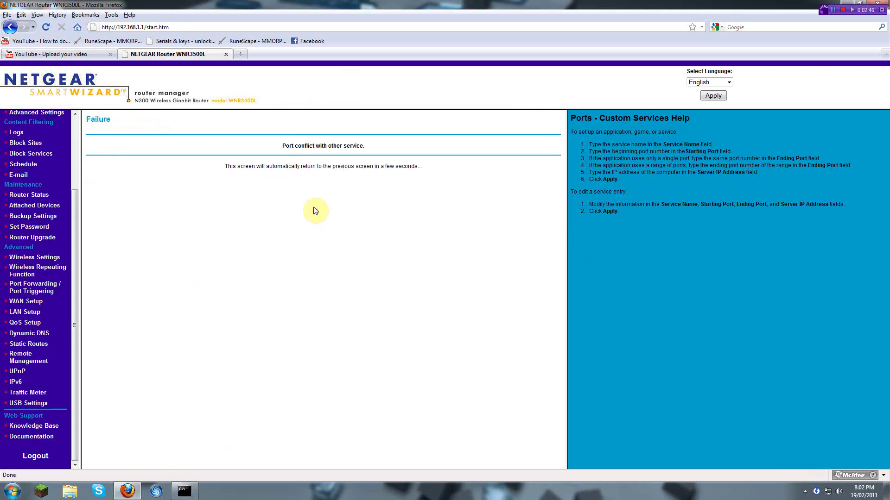
{"action": "left_click_drag", "start_coordinate": [288, 146], "coordinate": [336, 150]}
{"action": "left_click", "coordinate": [393, 149]}
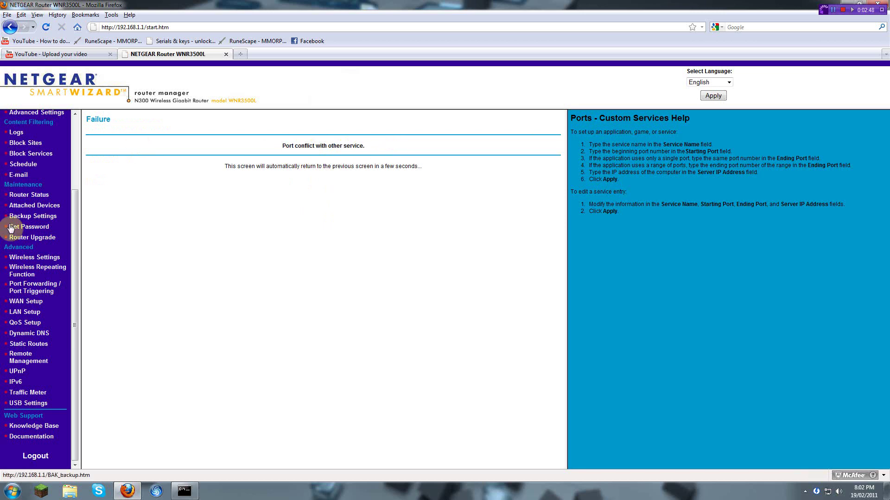
Step: Open Wireless Repeating Function, then switch to the YouTube upload tab
{"action": "left_click", "coordinate": [28, 270]}
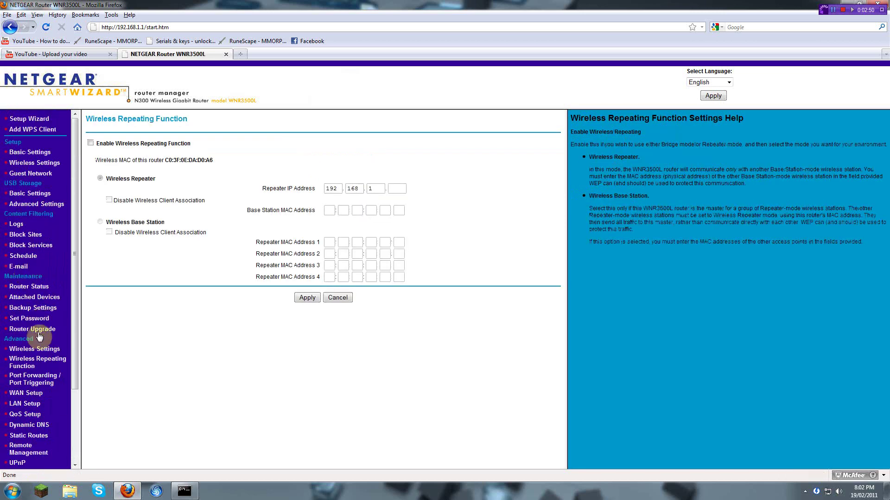
{"action": "scroll", "coordinate": [41, 349], "scroll_direction": "up", "scroll_amount": 2}
{"action": "scroll", "coordinate": [35, 353], "scroll_direction": "down", "scroll_amount": 2}
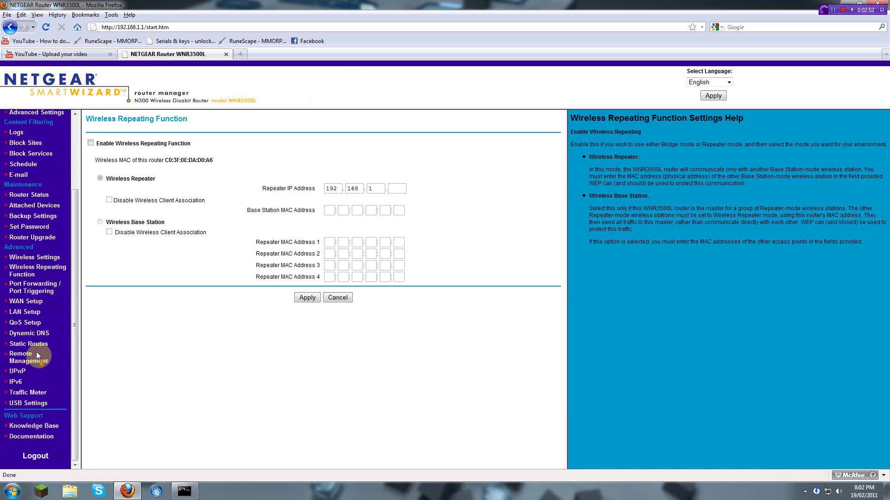
{"action": "left_click", "coordinate": [51, 54]}
Step: Minimize Firefox and the Command Prompt, then bring up the Start menu
{"action": "left_click", "coordinate": [128, 491]}
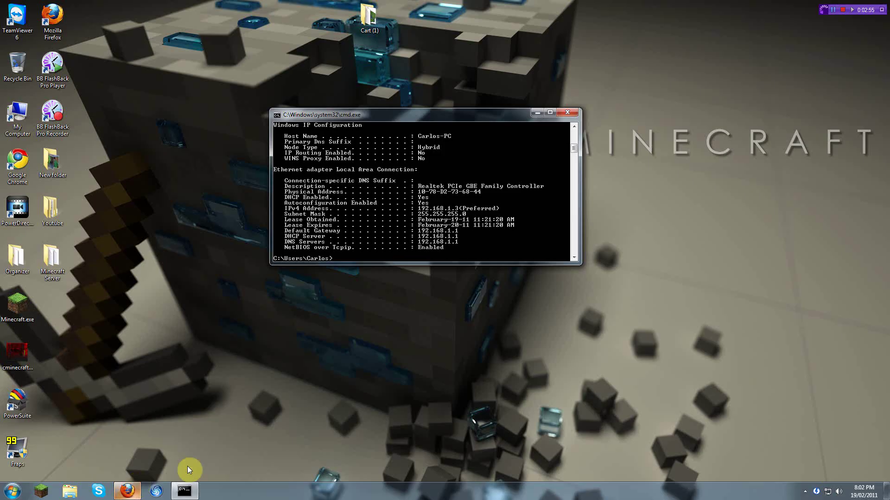
{"action": "left_click", "coordinate": [536, 113]}
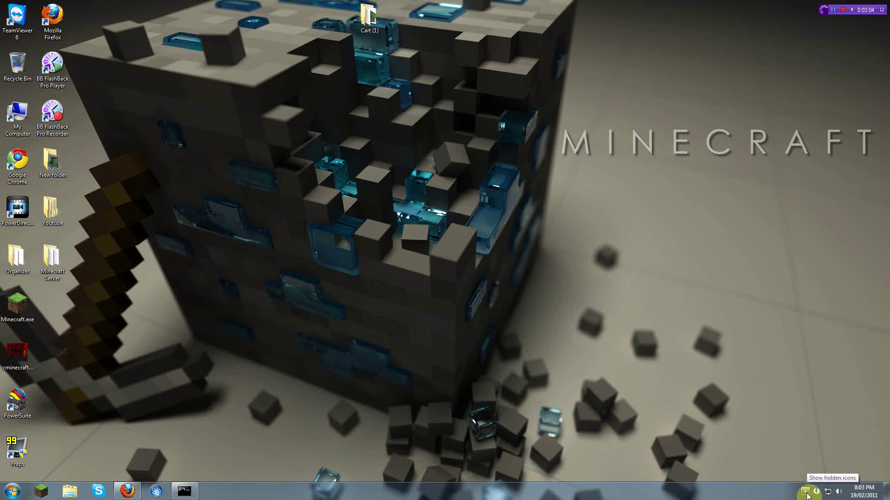
{"action": "left_click", "coordinate": [806, 491]}
{"action": "left_click", "coordinate": [12, 491]}
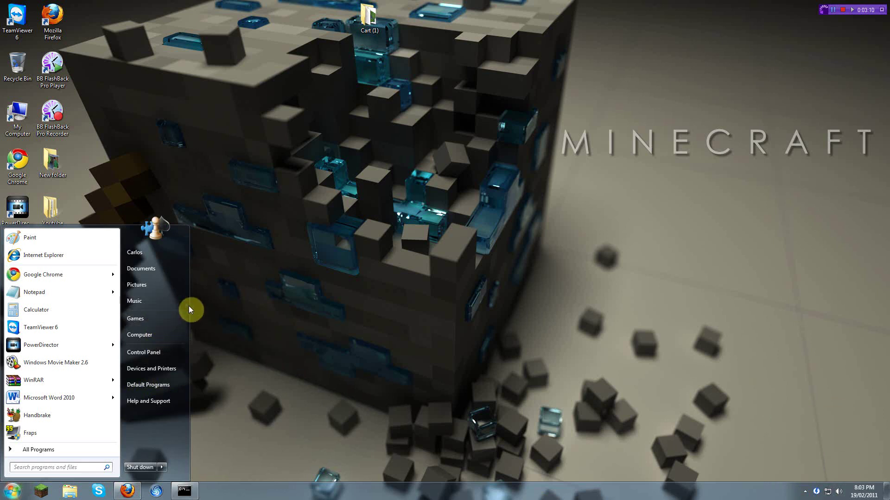
Step: Open Local Area Connection Properties from Control Panel's network connections and select TCP/IPv4
{"action": "left_click", "coordinate": [160, 354]}
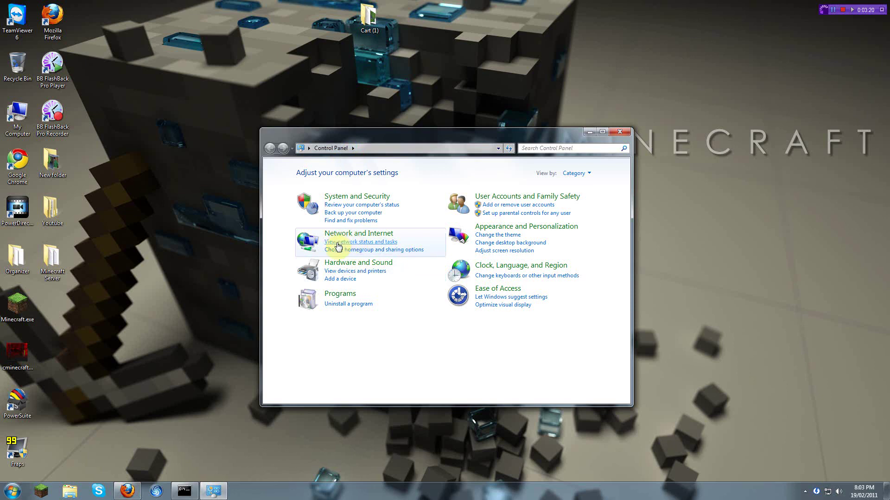
{"action": "left_click", "coordinate": [382, 244]}
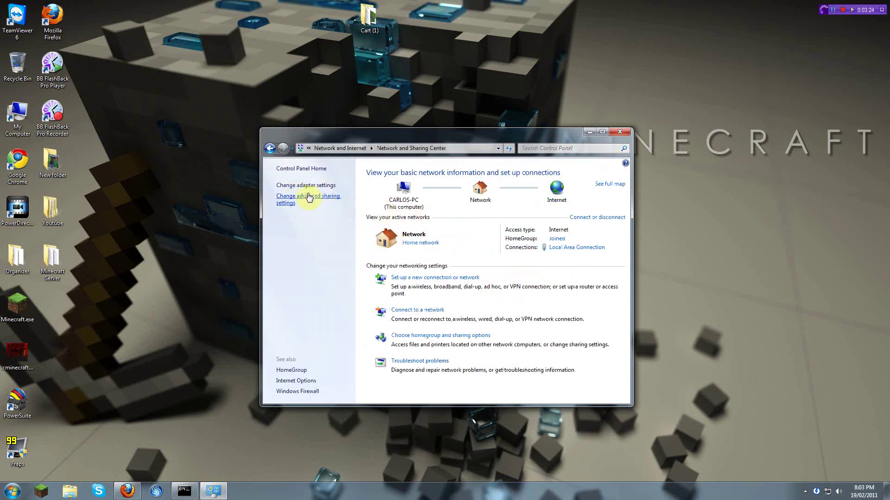
{"action": "left_click", "coordinate": [302, 186]}
{"action": "right_click", "coordinate": [280, 185]}
{"action": "left_click", "coordinate": [273, 208]}
{"action": "left_click_drag", "start_coordinate": [387, 245], "coordinate": [292, 200]}
{"action": "right_click", "coordinate": [292, 199]}
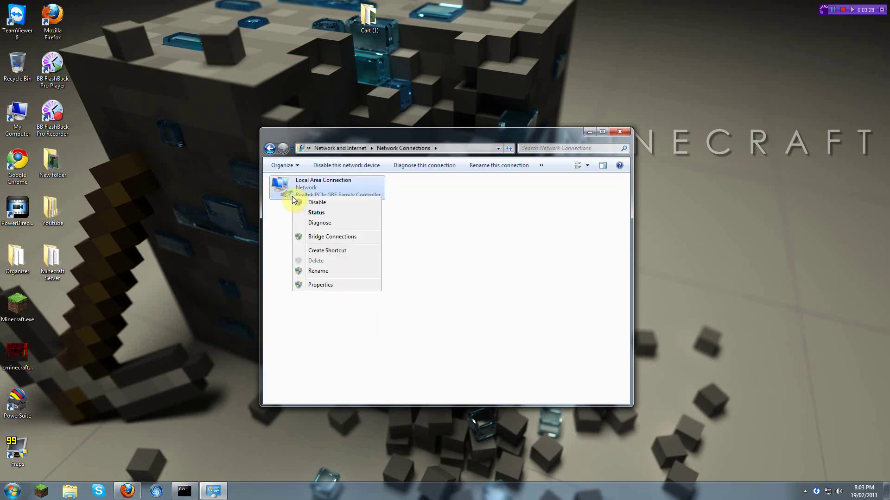
{"action": "left_click", "coordinate": [328, 288]}
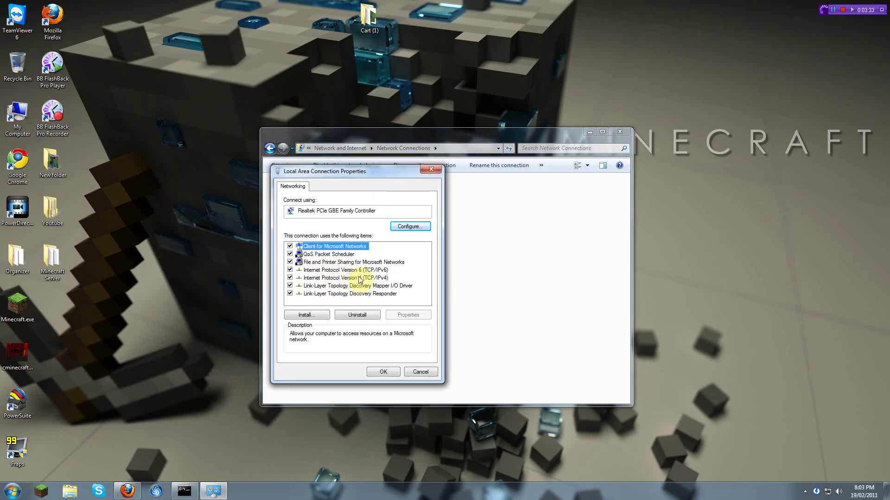
{"action": "left_click", "coordinate": [317, 278]}
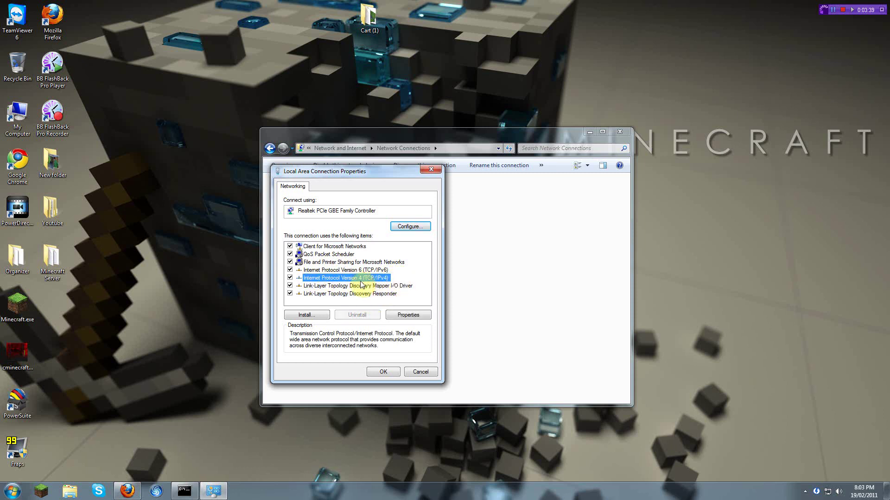
Step: Switch IPv4 to a manual address and place the ipconfig output beside the dialog
{"action": "left_click", "coordinate": [404, 315]}
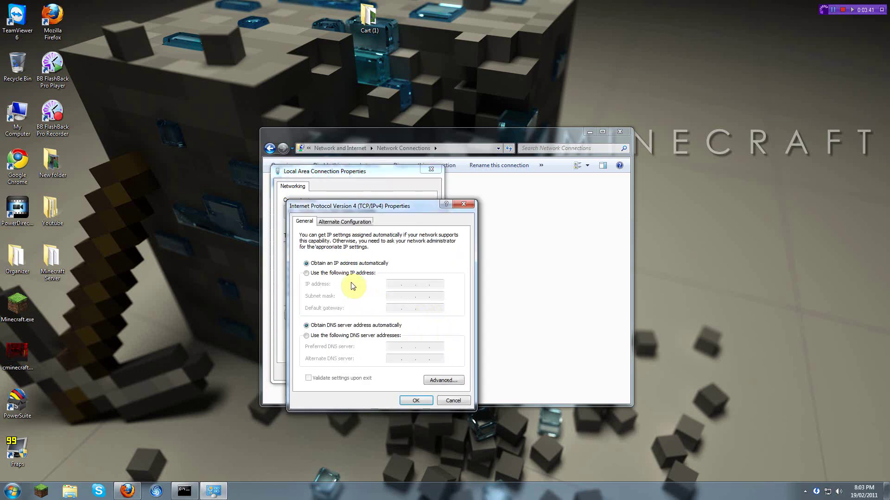
{"action": "left_click", "coordinate": [345, 277]}
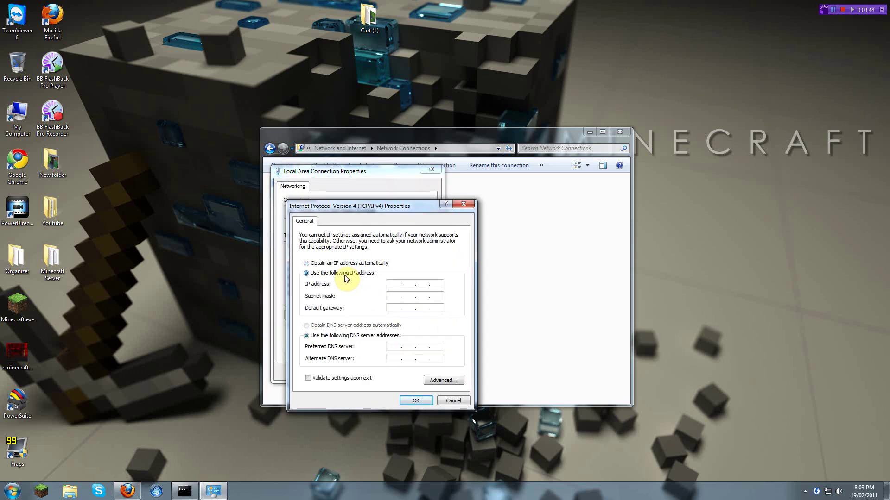
{"action": "left_click", "coordinate": [185, 492]}
{"action": "left_click_drag", "start_coordinate": [363, 116], "coordinate": [612, 142]}
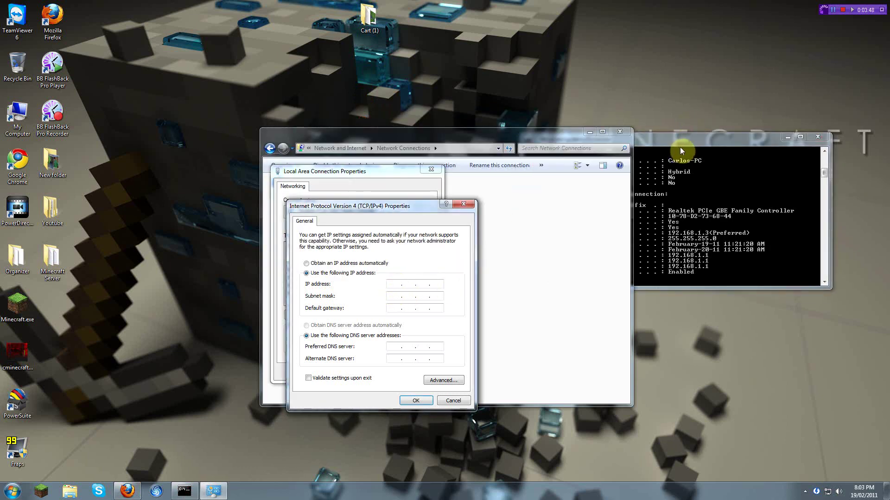
{"action": "left_click_drag", "start_coordinate": [689, 143], "coordinate": [717, 149]}
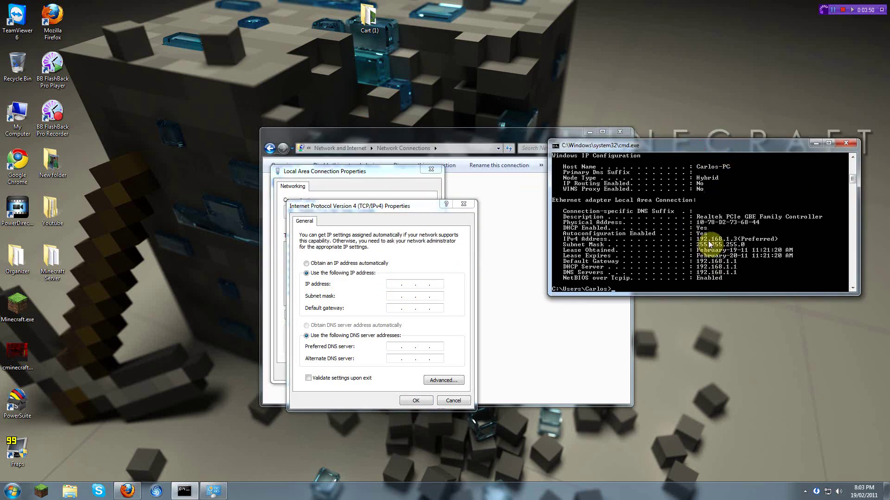
Step: Enter IP address 192.168.1.3 with subnet mask 255.255.255.0
{"action": "left_click", "coordinate": [397, 284]}
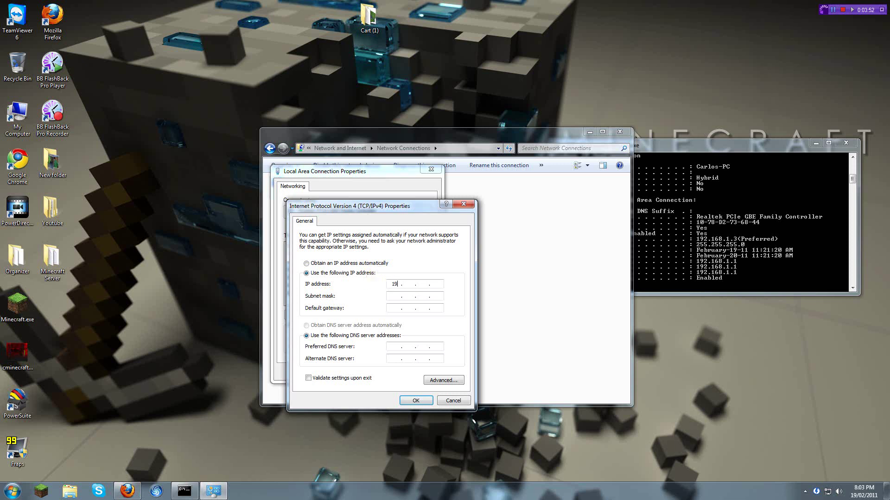
{"action": "left_click", "coordinate": [713, 246]}
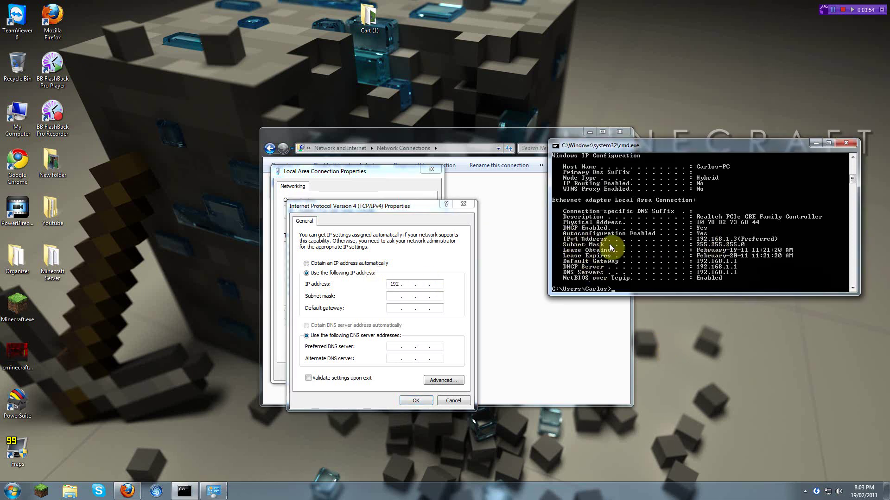
{"action": "left_click", "coordinate": [412, 286]}
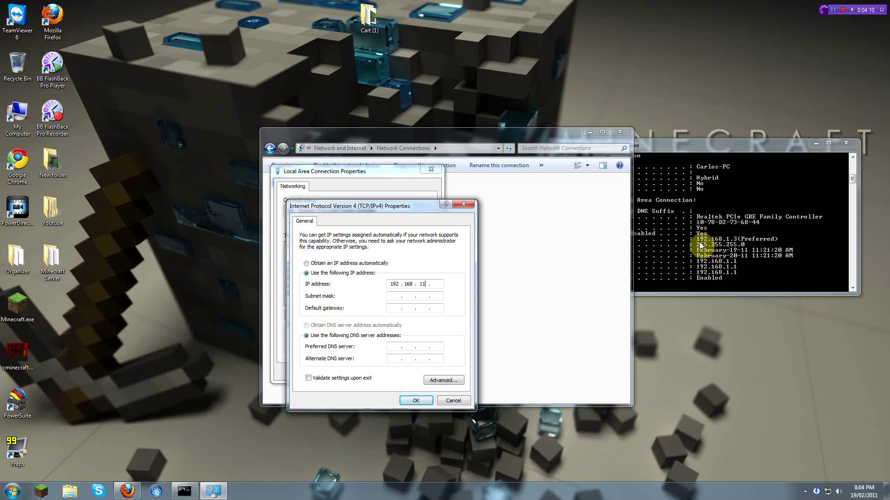
{"action": "key", "text": "BackSpace"}
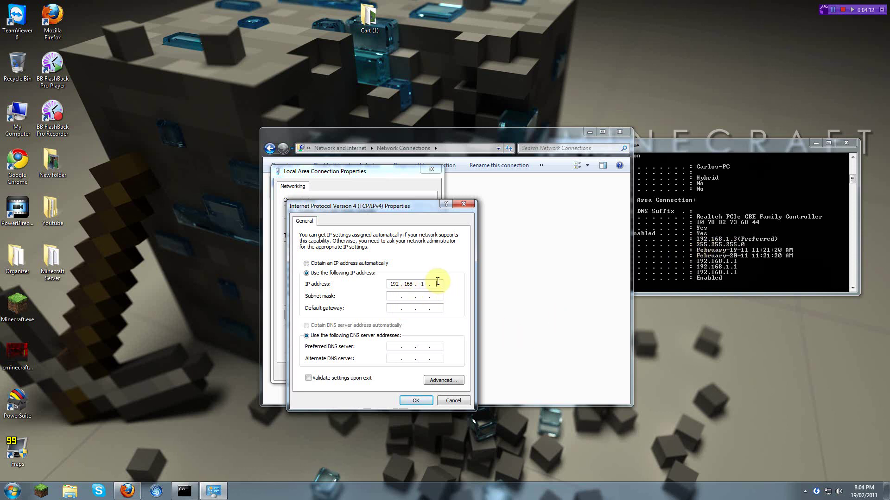
{"action": "left_click", "coordinate": [389, 296]}
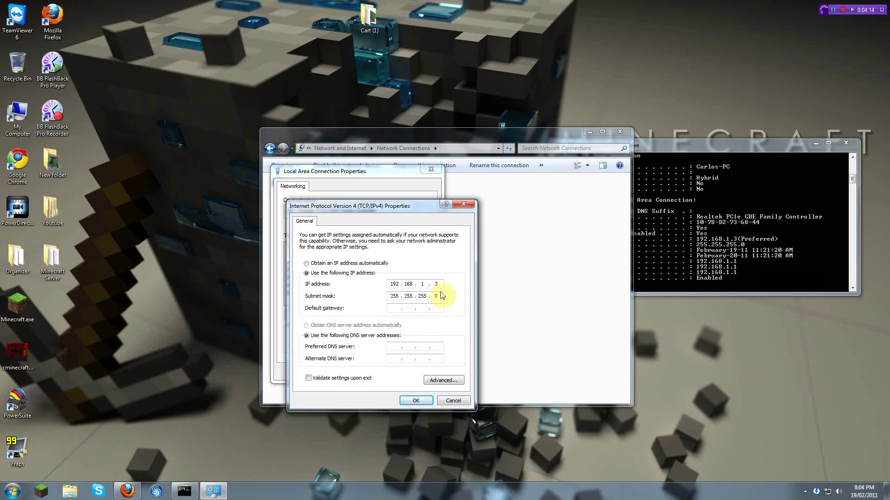
Step: Set default gateway and preferred DNS to 192.168.1.1 and confirm the settings
{"action": "left_click", "coordinate": [755, 228]}
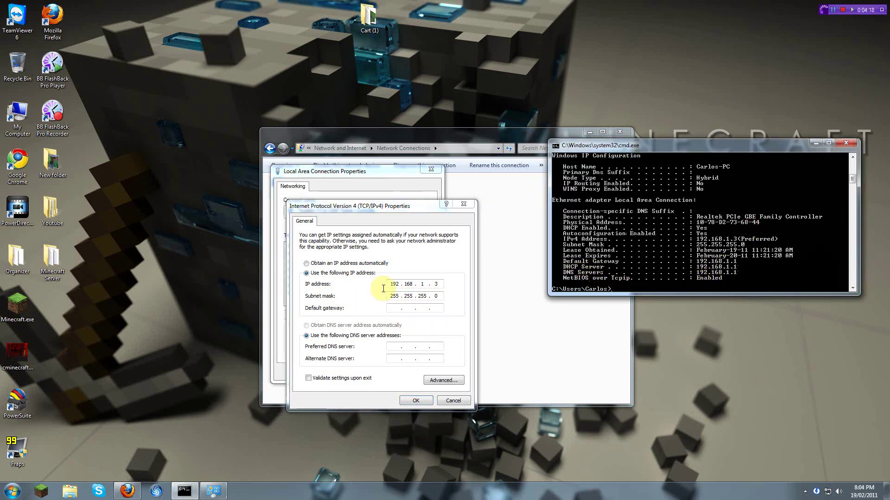
{"action": "left_click", "coordinate": [393, 310]}
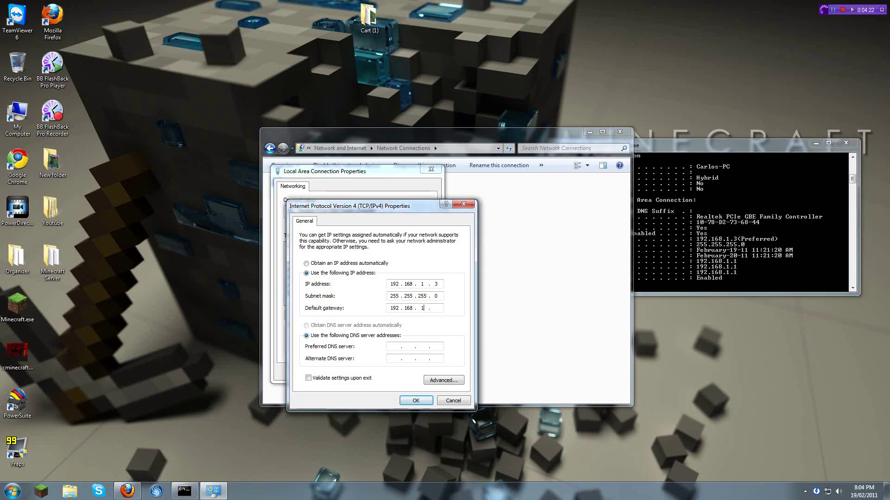
{"action": "type", "text": "1"}
{"action": "left_click", "coordinate": [646, 275]}
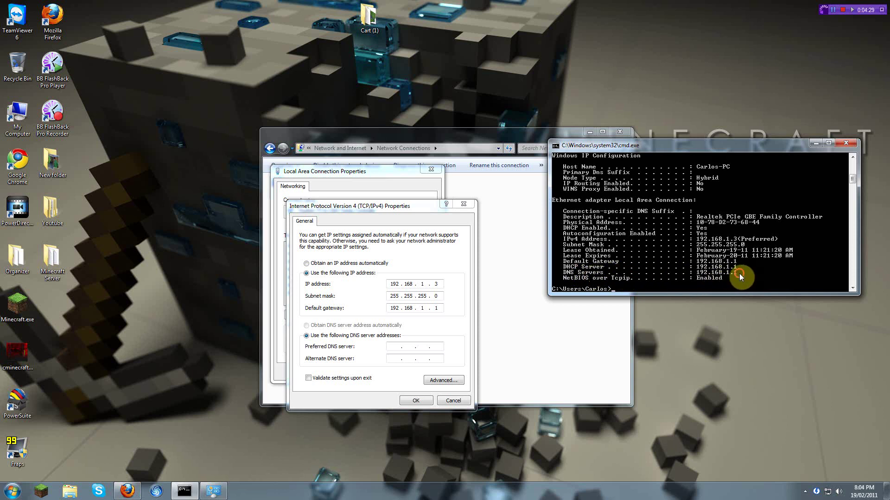
{"action": "left_click", "coordinate": [390, 346]}
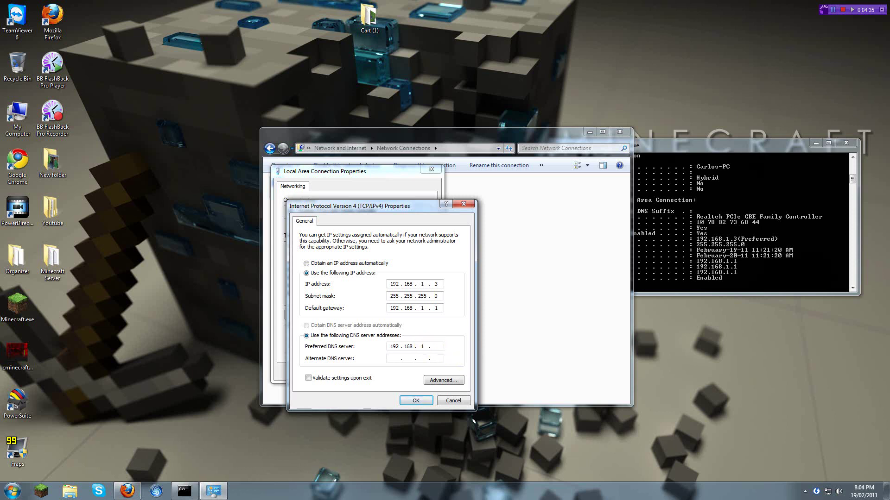
{"action": "type", "text": "192.168.1.1"}
{"action": "left_click", "coordinate": [417, 404]}
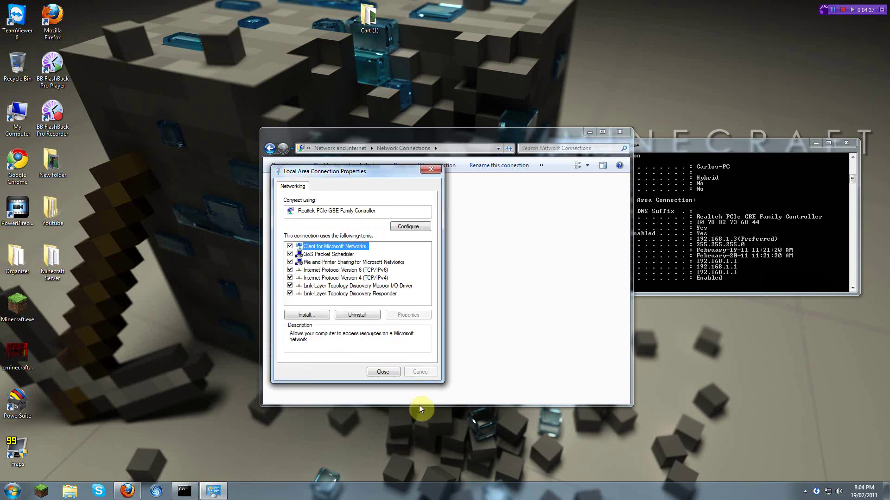
Step: Reopen the connection's IPv4 settings to verify the static address, then close both dialogs
{"action": "left_click", "coordinate": [383, 372]}
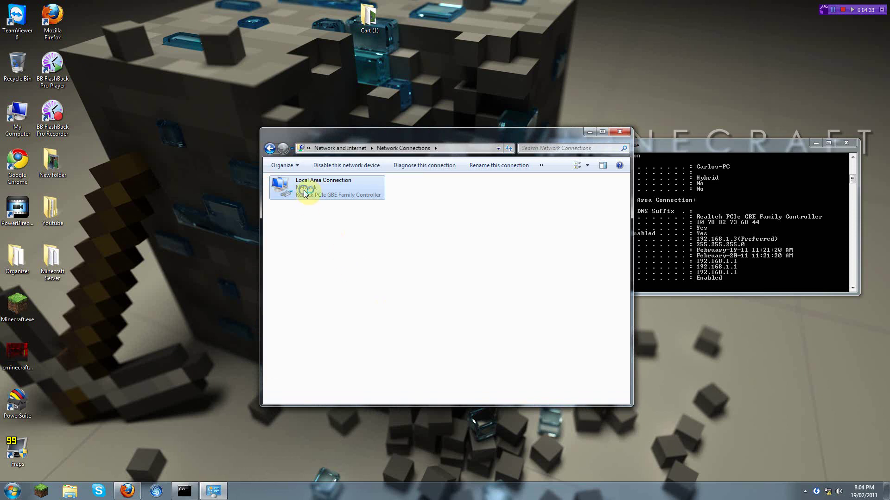
{"action": "right_click", "coordinate": [297, 186]}
{"action": "left_click", "coordinate": [341, 279]}
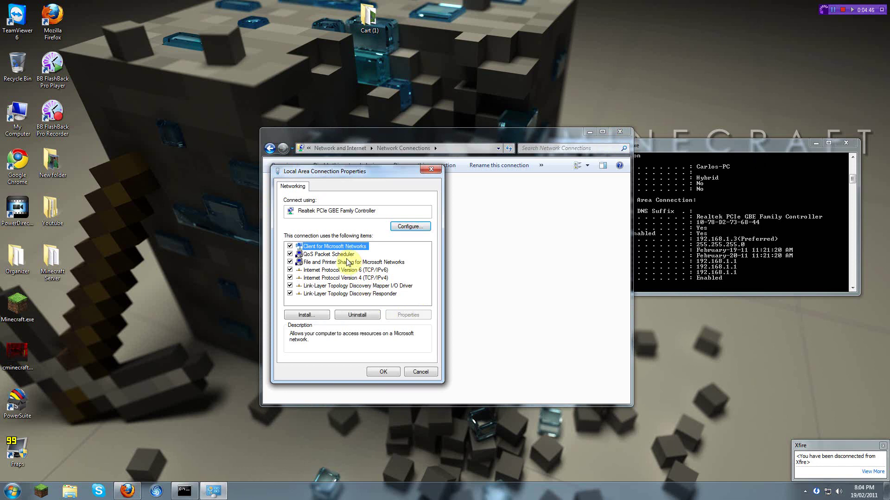
{"action": "double_click", "coordinate": [324, 278]}
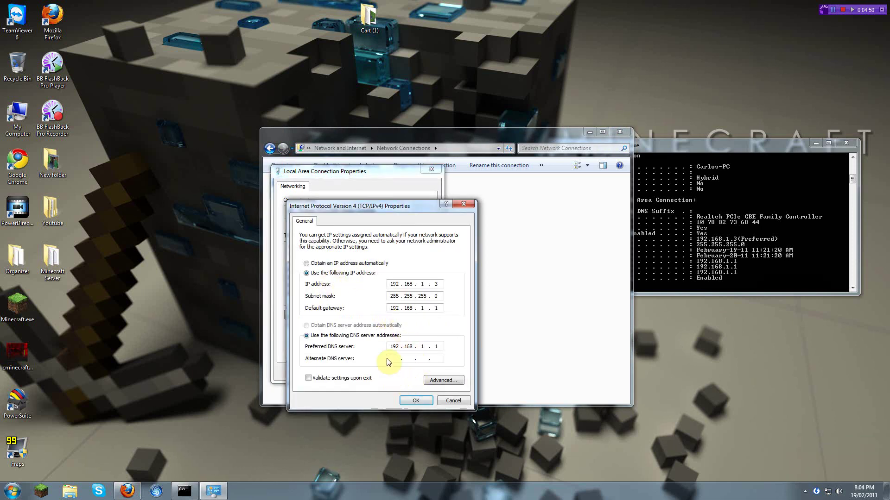
{"action": "left_click", "coordinate": [405, 401]}
{"action": "left_click", "coordinate": [383, 372]}
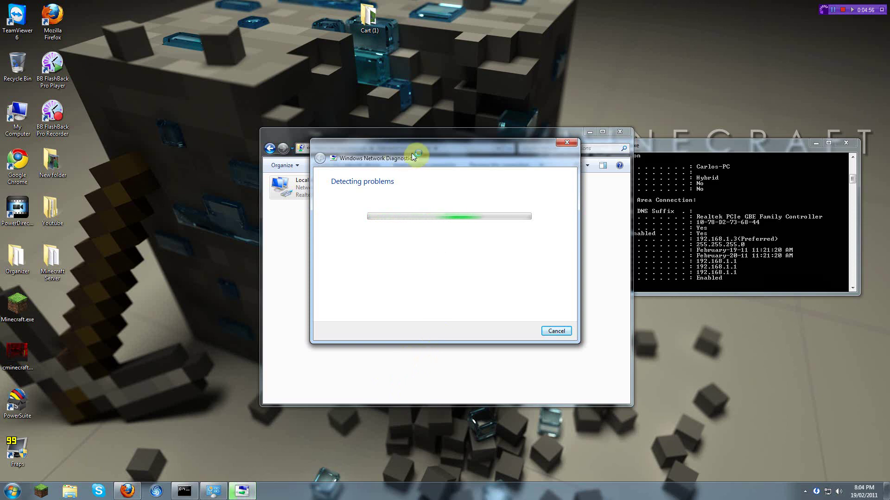
Step: Minimise Network Connections, close the troubleshooter, and centre the Command Prompt window
{"action": "left_click_drag", "start_coordinate": [415, 158], "coordinate": [216, 172]}
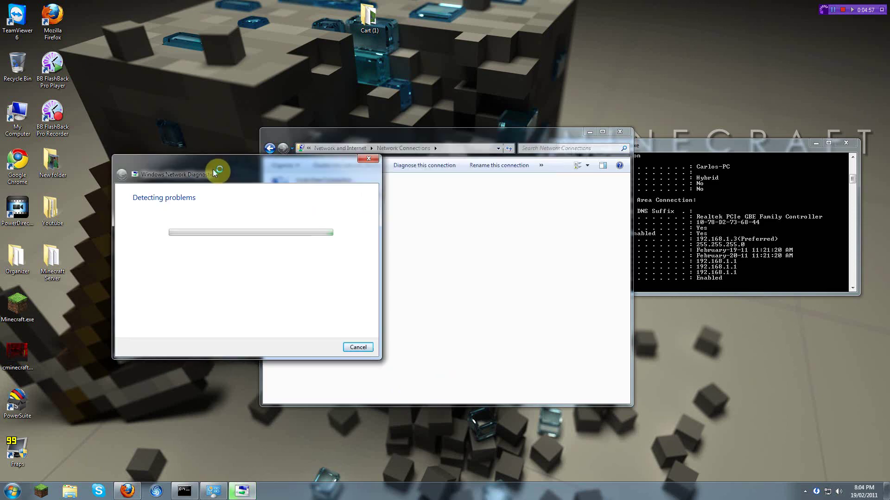
{"action": "left_click", "coordinate": [593, 137]}
{"action": "left_click", "coordinate": [592, 137]}
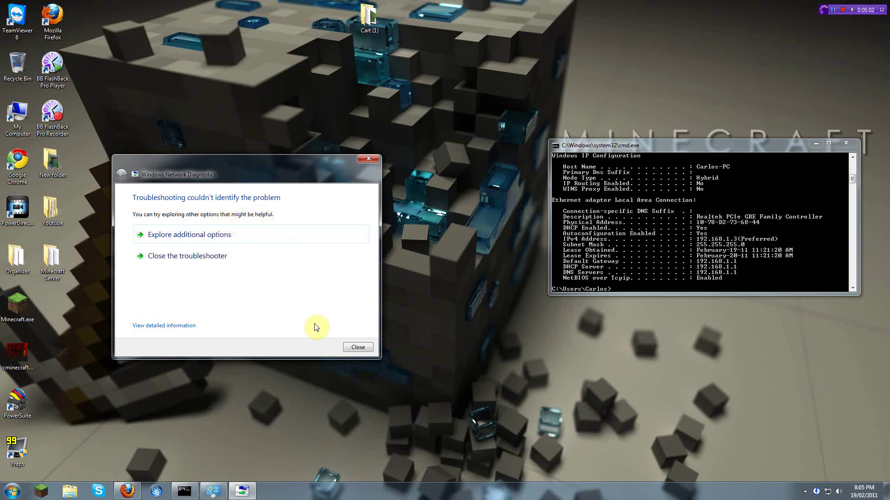
{"action": "left_click", "coordinate": [357, 350]}
{"action": "left_click_drag", "start_coordinate": [761, 144], "coordinate": [499, 160]}
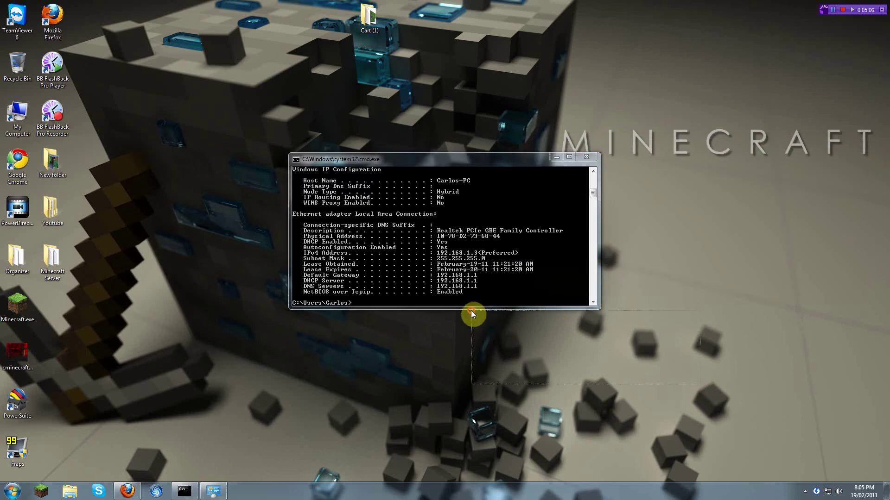
Step: Close the command prompt and open ipchicken.com in a new Firefox tab
{"action": "left_click", "coordinate": [586, 161]}
{"action": "left_click", "coordinate": [128, 491]}
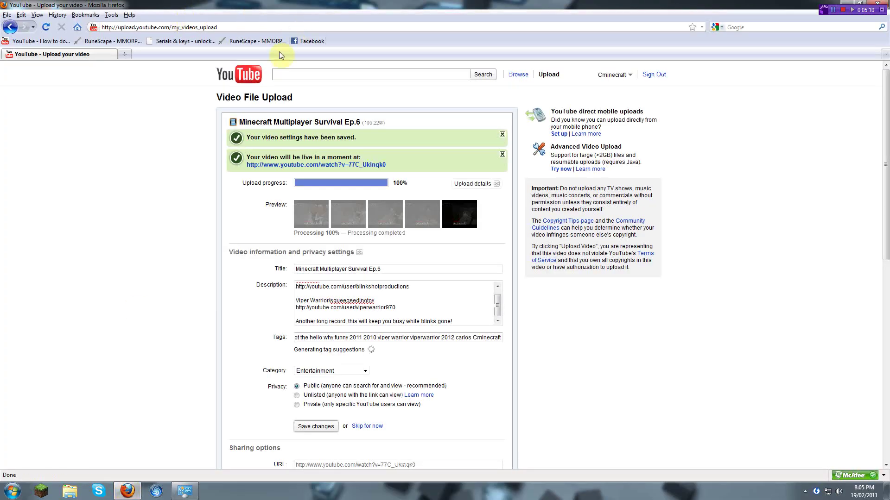
{"action": "left_click", "coordinate": [124, 56]}
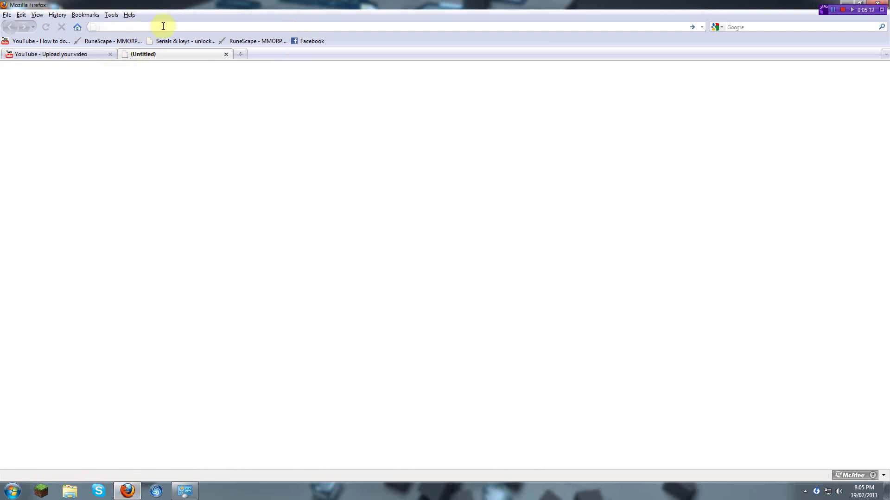
{"action": "type", "text": "ipchicken"}
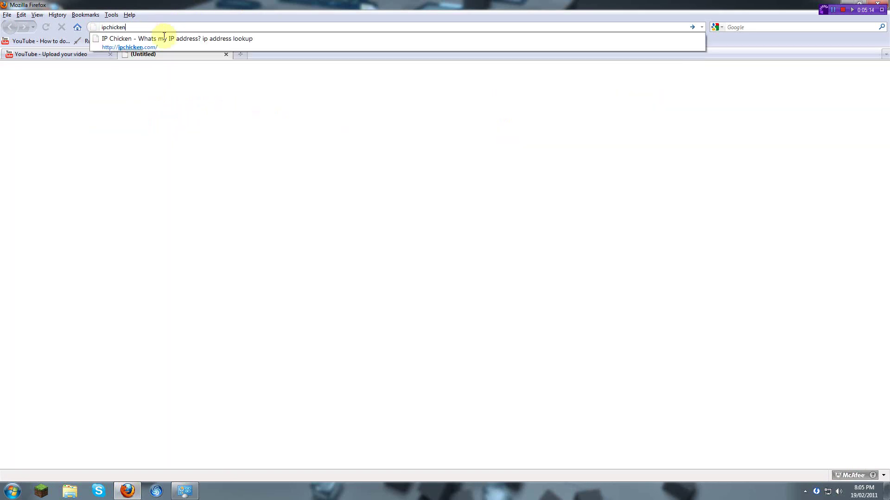
{"action": "left_click", "coordinate": [167, 46]}
Step: Open whatismyip.com in another tab, select the public IP on IP Chicken, and close that tab
{"action": "left_click", "coordinate": [241, 54]}
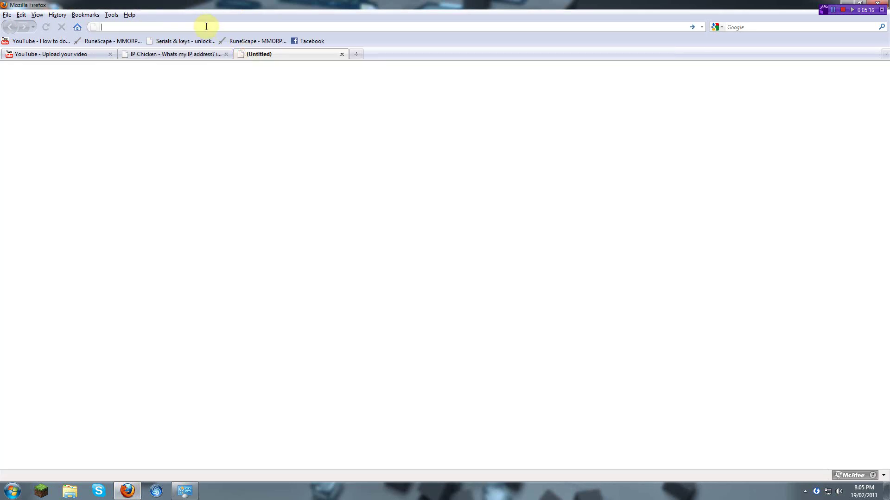
{"action": "type", "text": "ip"}
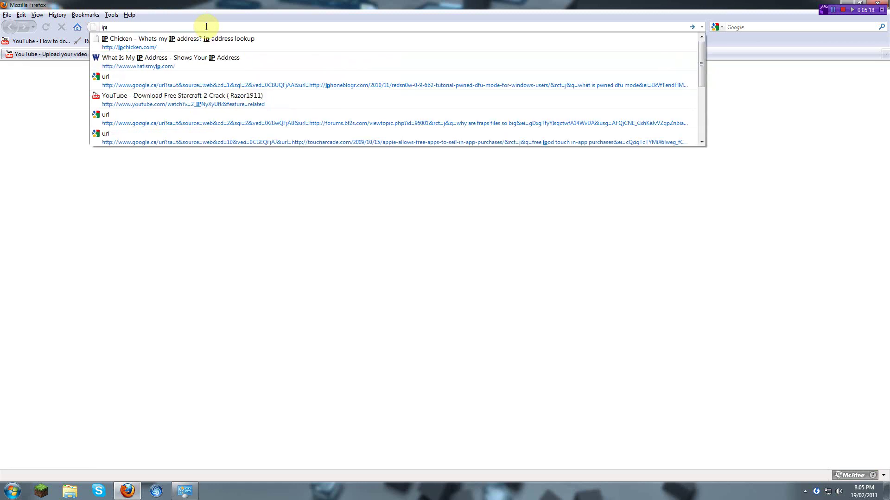
{"action": "type", "text": "co"}
{"action": "key", "text": "BackSpace"}
{"action": "key", "text": "BackSpace"}
{"action": "key", "text": "BackSpace"}
{"action": "key", "text": "BackSpace"}
{"action": "type", "text": "whatismyip.com/"}
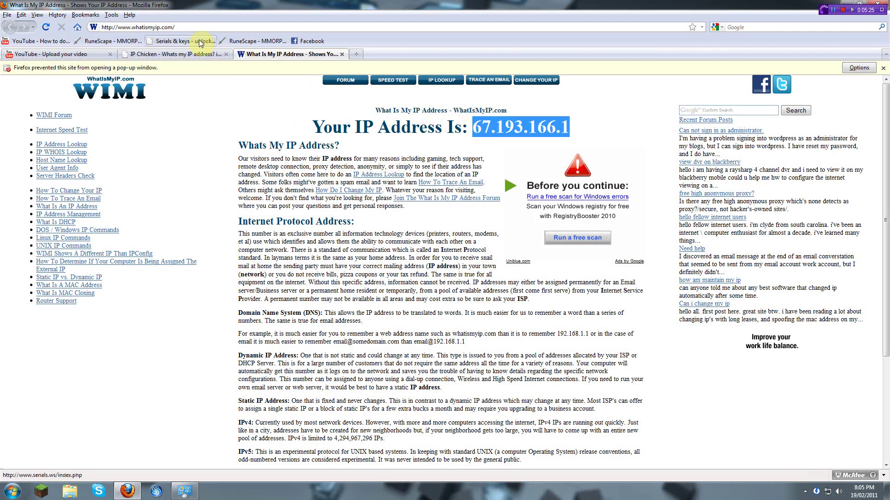
{"action": "left_click", "coordinate": [176, 54]}
{"action": "left_click_drag", "start_coordinate": [496, 153], "coordinate": [383, 139]}
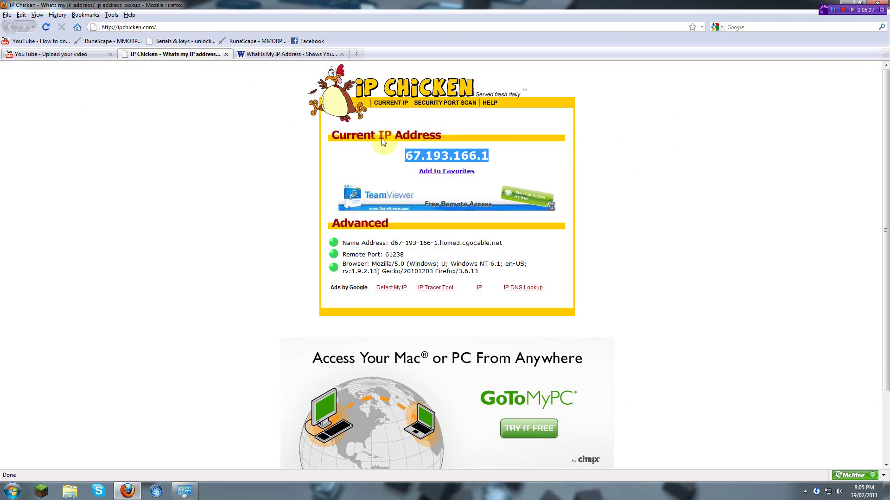
{"action": "left_click", "coordinate": [226, 54]}
Step: Load the portforward website from the address bar
{"action": "left_click", "coordinate": [225, 27]}
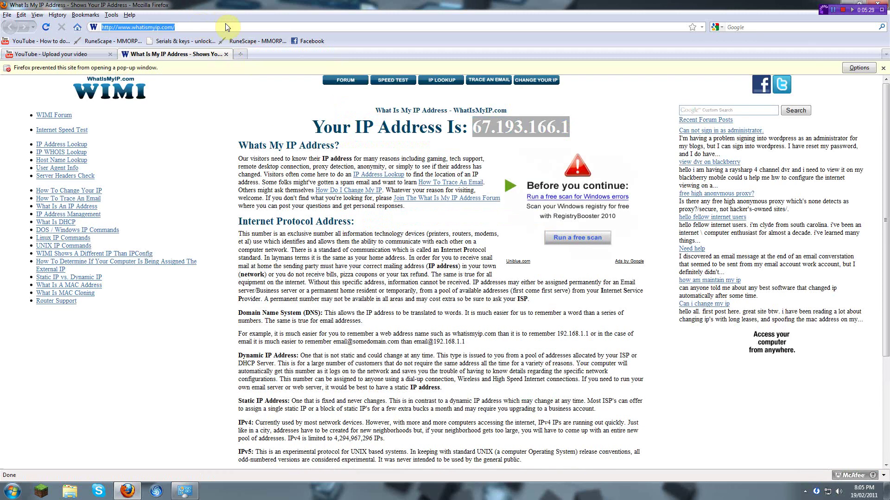
{"action": "type", "text": "po"}
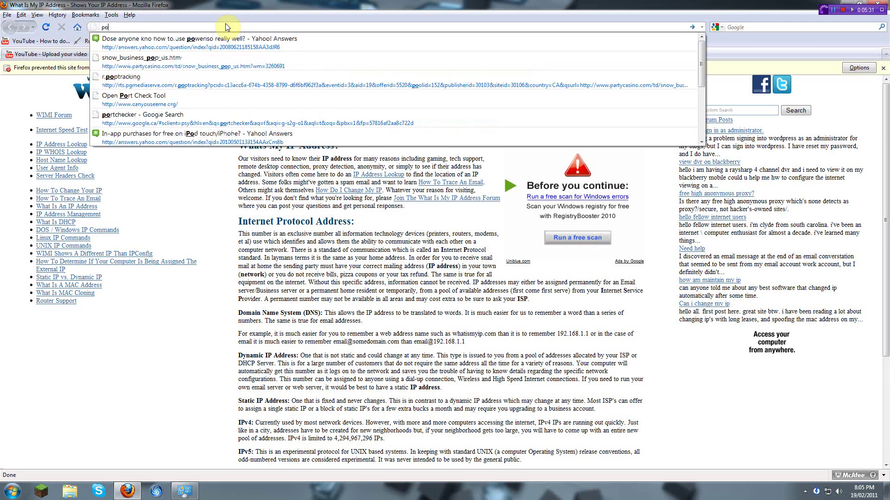
{"action": "type", "text": "rt"}
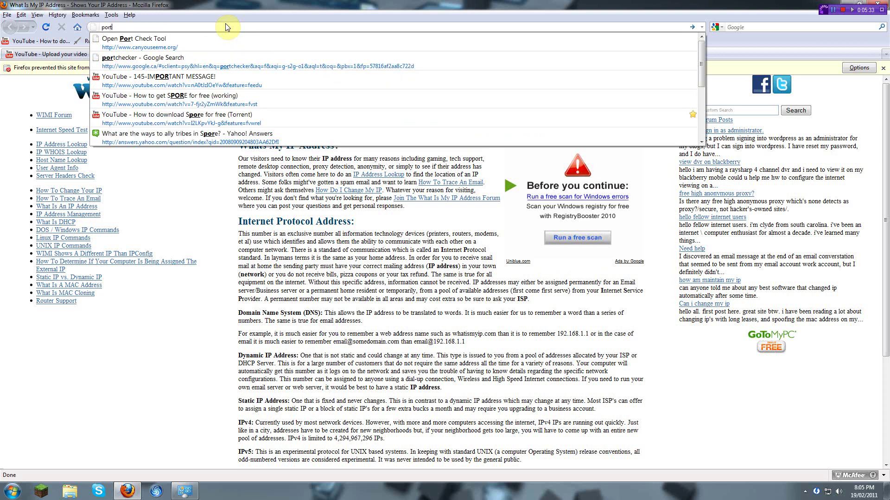
{"action": "type", "text": "forwa"}
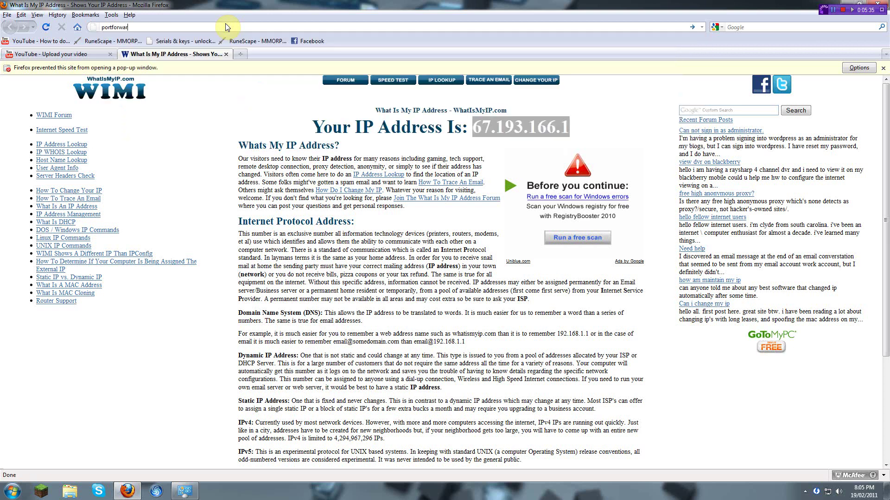
{"action": "type", "text": "rd.c"}
{"action": "key", "text": "Return"}
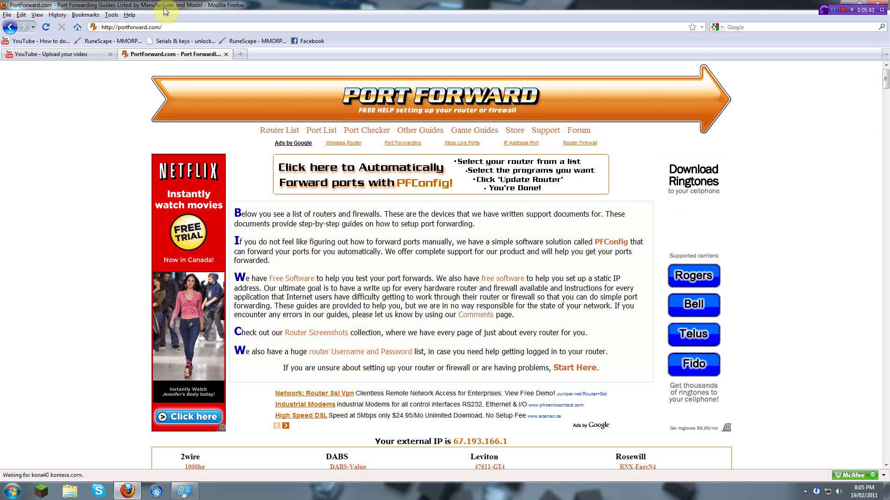
Step: Open PortForward's router list and close the leftover Network Connections window
{"action": "left_click", "coordinate": [293, 131]}
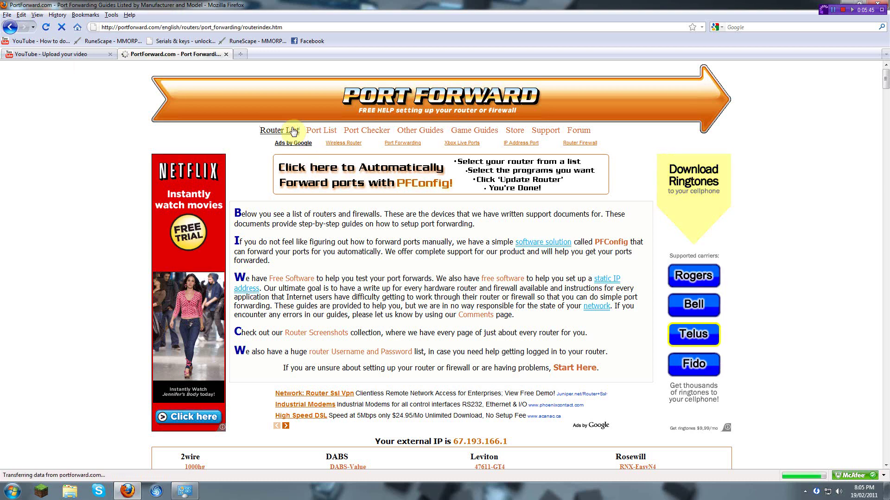
{"action": "scroll", "coordinate": [334, 259], "scroll_direction": "down", "scroll_amount": 20}
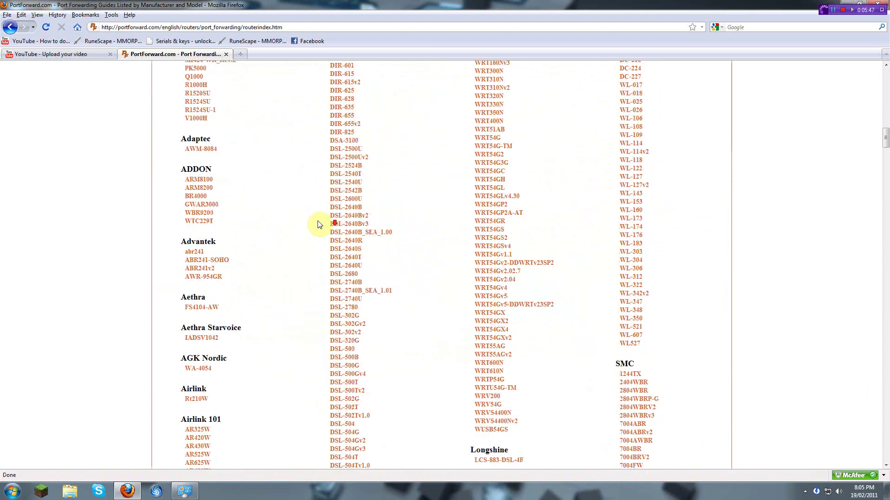
{"action": "scroll", "coordinate": [318, 225], "scroll_direction": "down", "scroll_amount": 20}
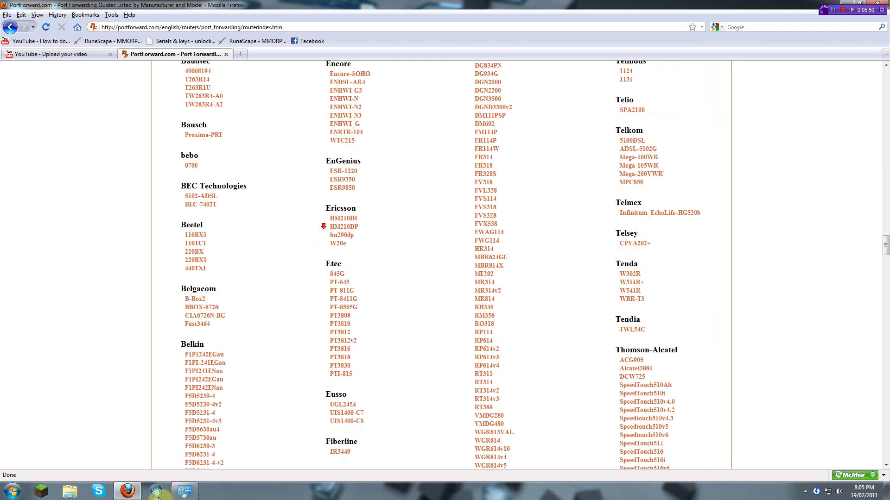
{"action": "left_click", "coordinate": [185, 492]}
{"action": "right_click", "coordinate": [184, 491]}
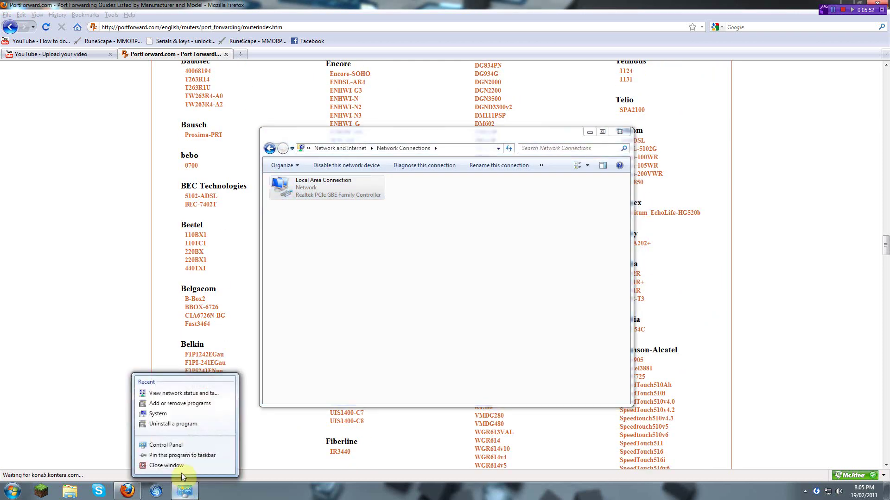
{"action": "left_click", "coordinate": [178, 471]}
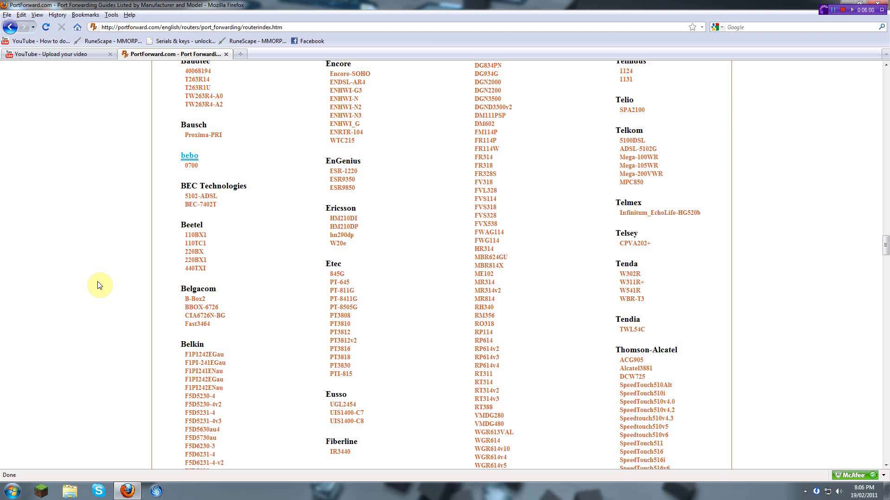
Step: Search the router list for 'netgear' and open the Netgear RP614v2 guide
{"action": "key", "text": "ctrl+f"}
{"action": "type", "text": "ne"}
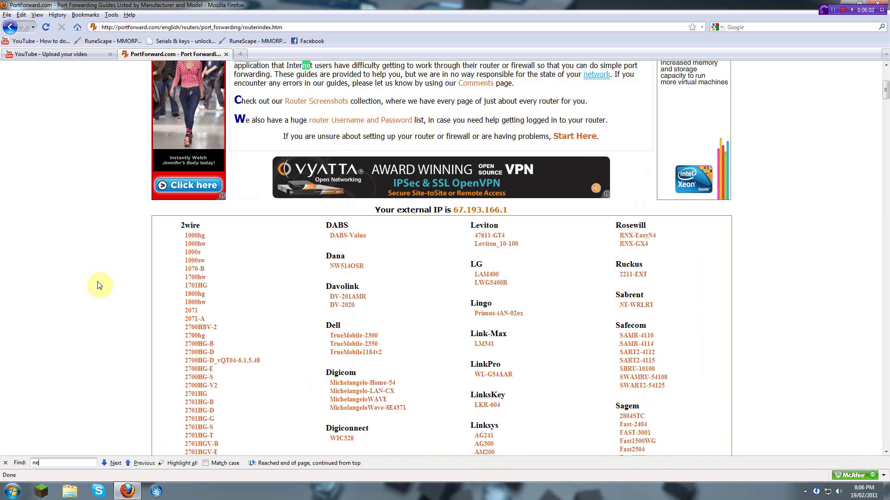
{"action": "type", "text": "tgear"}
{"action": "left_click", "coordinate": [16, 348]}
{"action": "scroll", "coordinate": [132, 385], "scroll_direction": "down", "scroll_amount": 6}
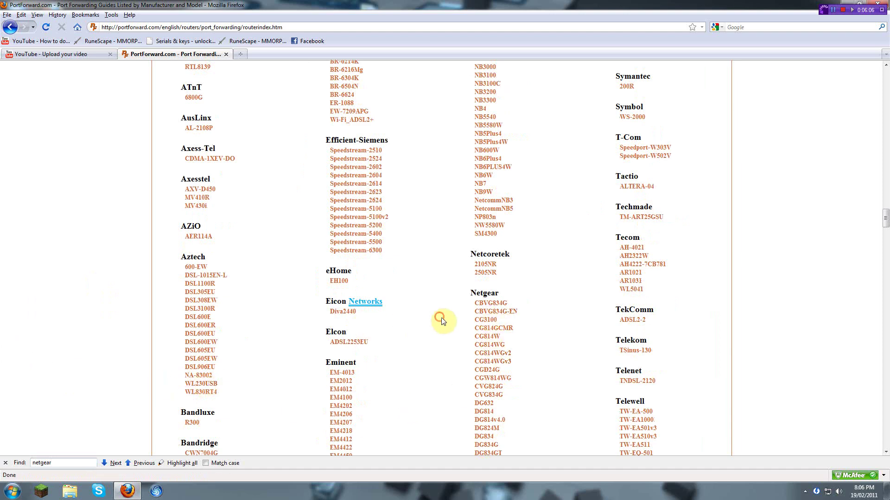
{"action": "scroll", "coordinate": [441, 321], "scroll_direction": "down", "scroll_amount": 14}
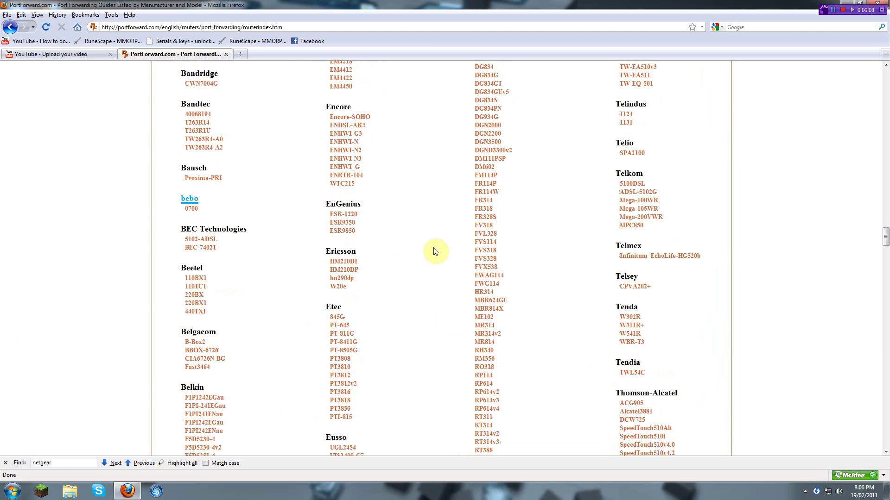
{"action": "scroll", "coordinate": [490, 234], "scroll_direction": "down", "scroll_amount": 4}
{"action": "left_click", "coordinate": [486, 287]}
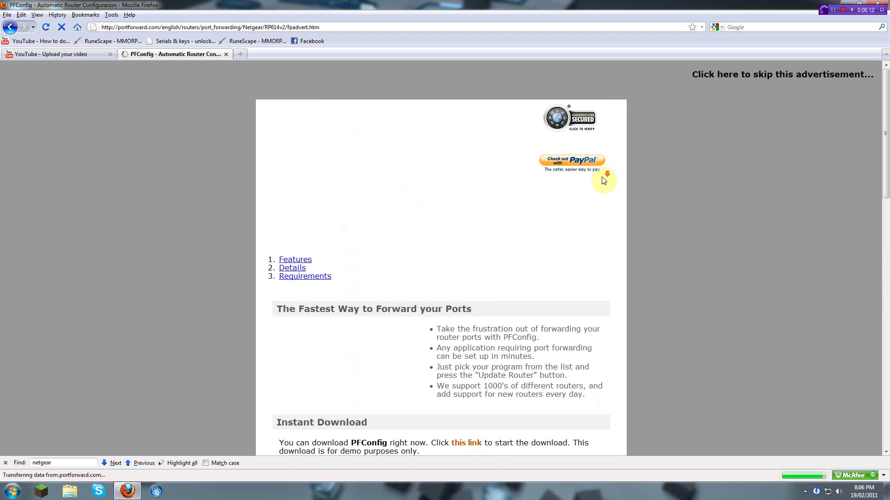
Step: Skip the advertisement, find 'mine' on the page, and open the Minecraft Server guide
{"action": "left_click", "coordinate": [768, 77]}
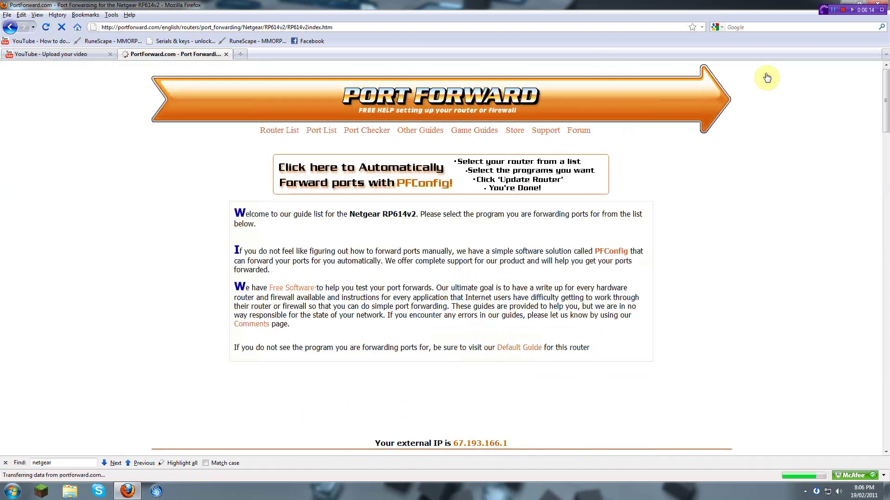
{"action": "scroll", "coordinate": [455, 277], "scroll_direction": "down", "scroll_amount": 10}
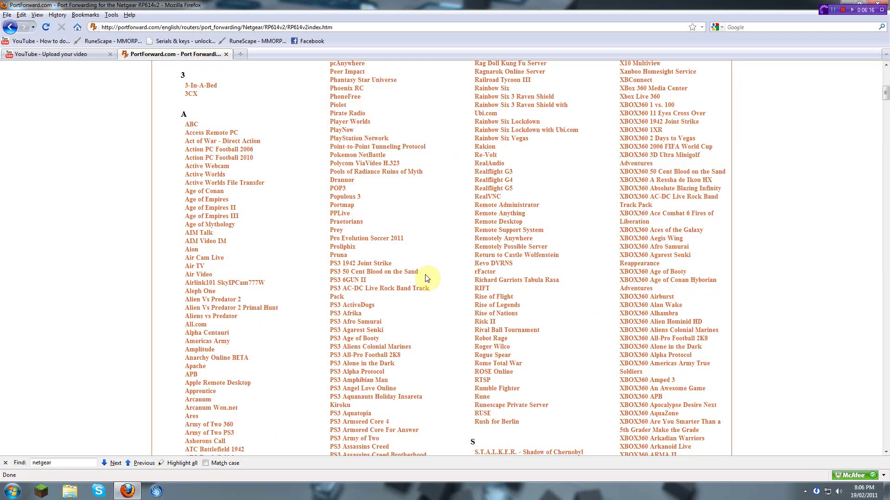
{"action": "scroll", "coordinate": [427, 278], "scroll_direction": "up", "scroll_amount": 2}
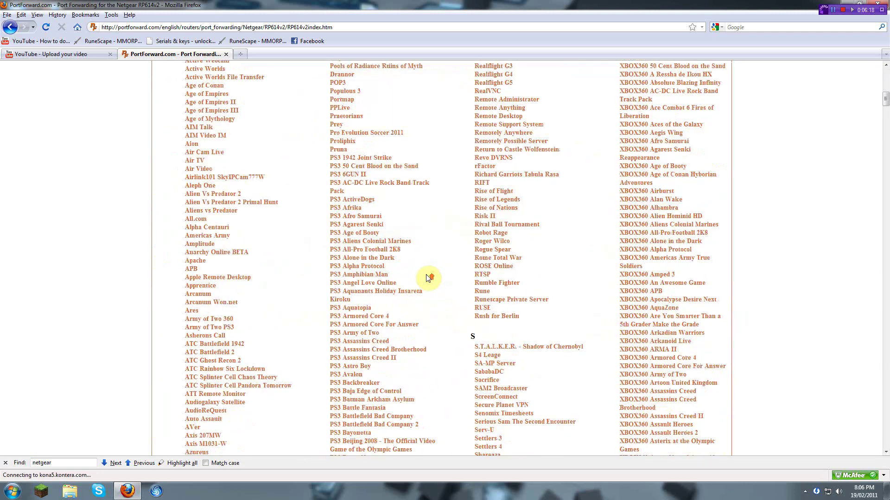
{"action": "scroll", "coordinate": [438, 286], "scroll_direction": "up", "scroll_amount": 10}
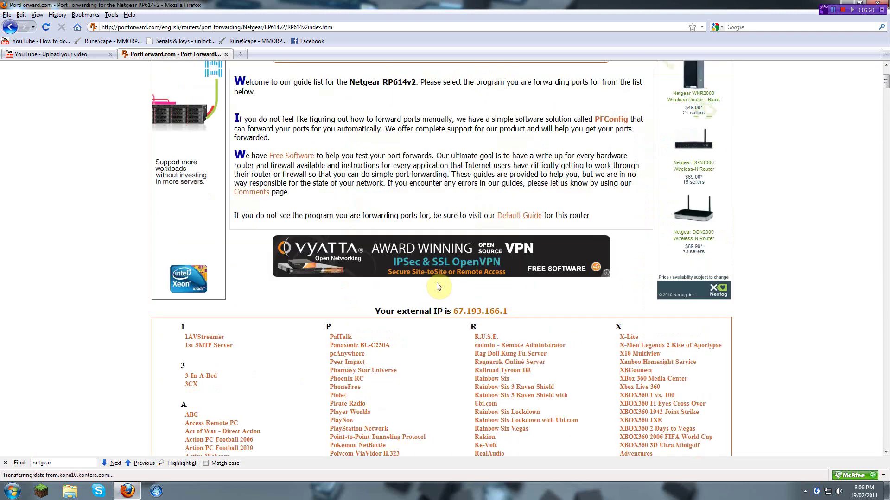
{"action": "key", "text": "ctrl+f"}
{"action": "scroll", "coordinate": [440, 287], "scroll_direction": "down", "scroll_amount": 8}
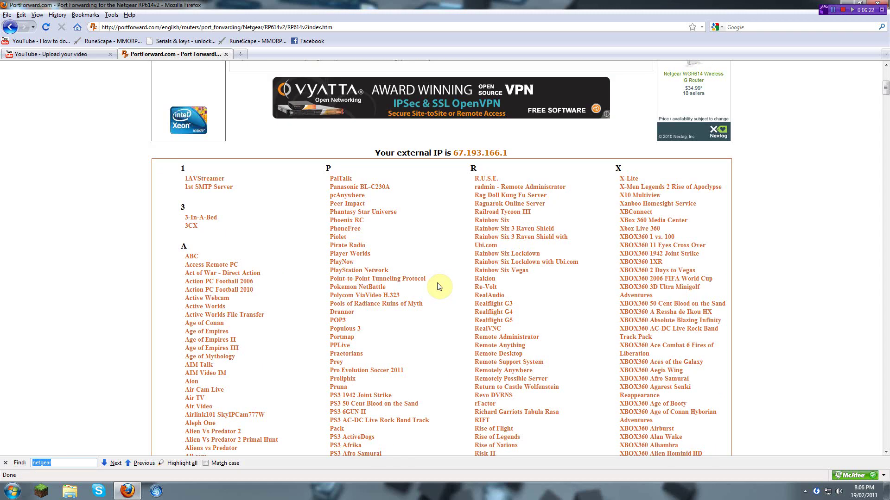
{"action": "type", "text": "mine"}
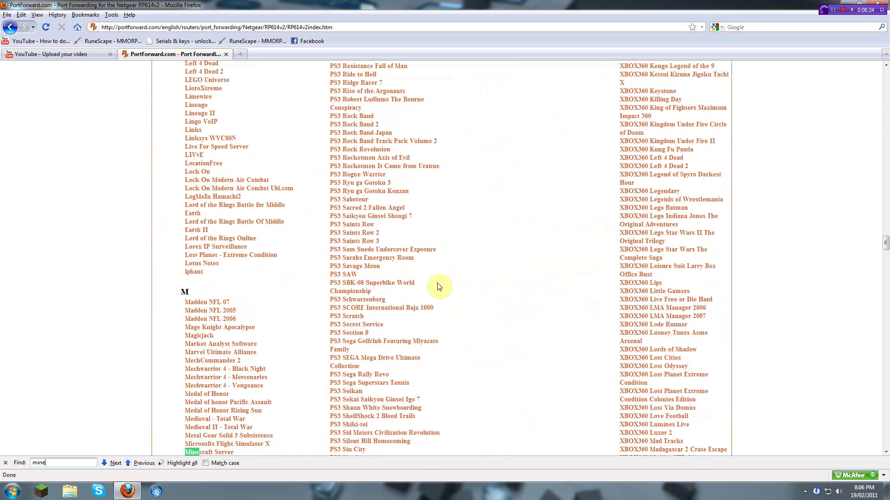
{"action": "scroll", "coordinate": [287, 354], "scroll_direction": "down", "scroll_amount": 2}
{"action": "left_click", "coordinate": [190, 399]}
Step: Open the guide's Static IP Address link in a new tab
{"action": "left_click", "coordinate": [5, 463]}
{"action": "scroll", "coordinate": [254, 273], "scroll_direction": "down", "scroll_amount": 2}
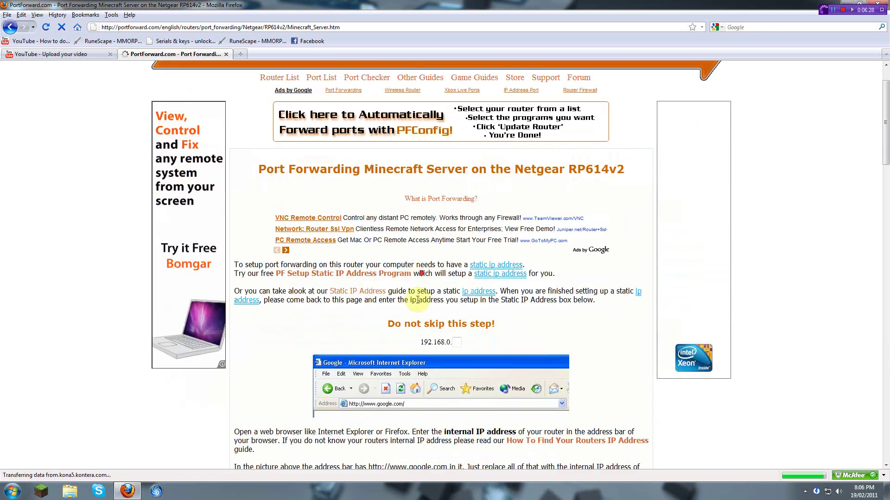
{"action": "left_click_drag", "start_coordinate": [243, 263], "coordinate": [431, 265]}
{"action": "left_click", "coordinate": [332, 325]}
{"action": "right_click", "coordinate": [343, 292]}
{"action": "left_click", "coordinate": [378, 310]}
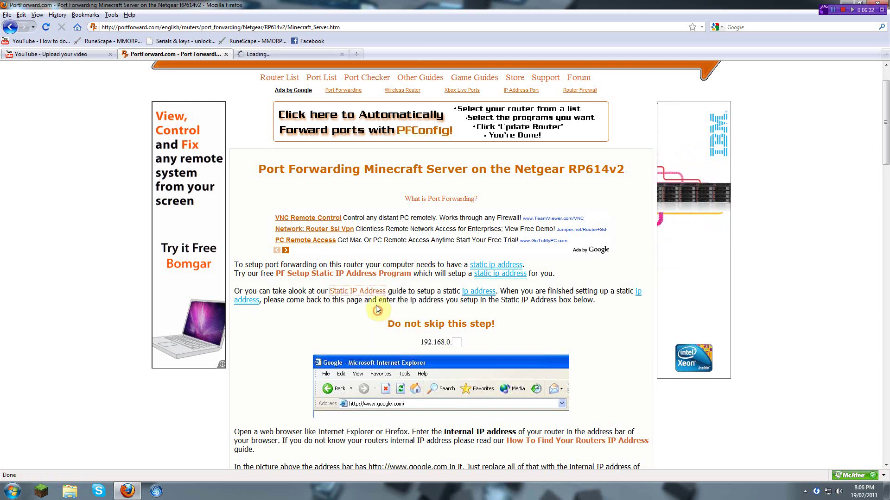
Step: Switch to the Static IP Address tab and highlight its operating-system list
{"action": "left_click", "coordinate": [260, 54]}
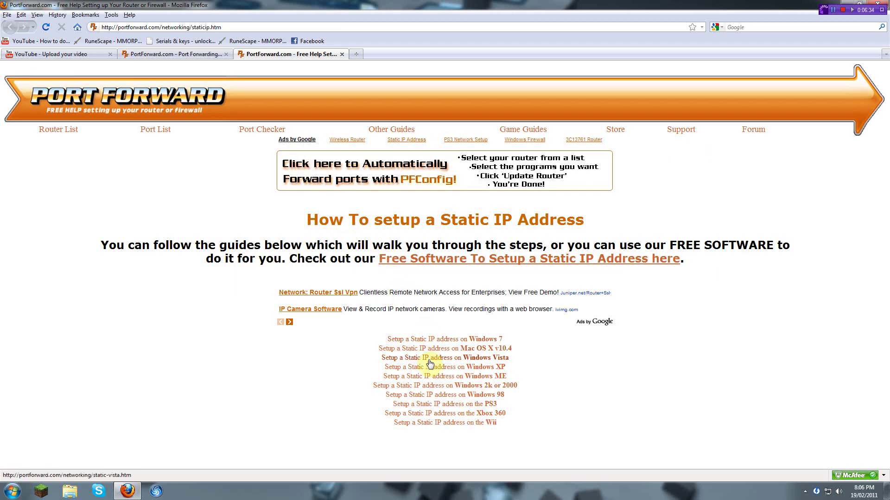
{"action": "left_click_drag", "start_coordinate": [534, 437], "coordinate": [425, 416]}
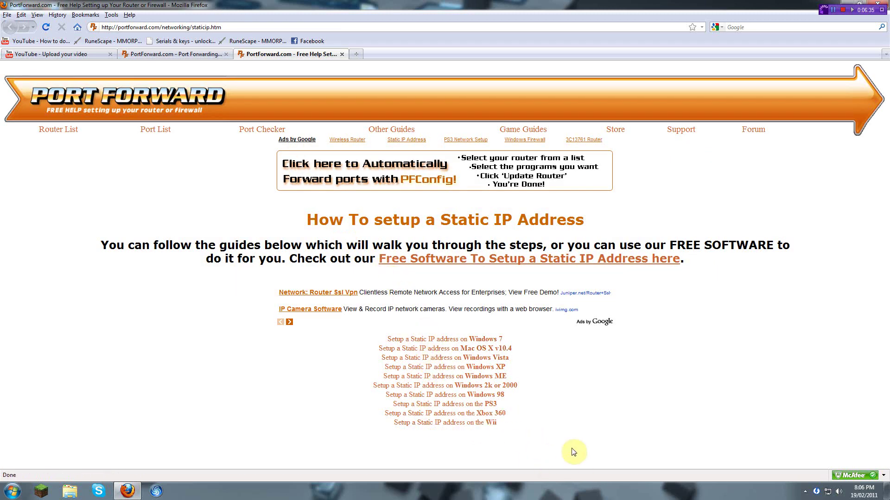
{"action": "left_click_drag", "start_coordinate": [566, 447], "coordinate": [363, 347]}
{"action": "left_click_drag", "start_coordinate": [582, 437], "coordinate": [541, 339]}
{"action": "left_click", "coordinate": [541, 340]}
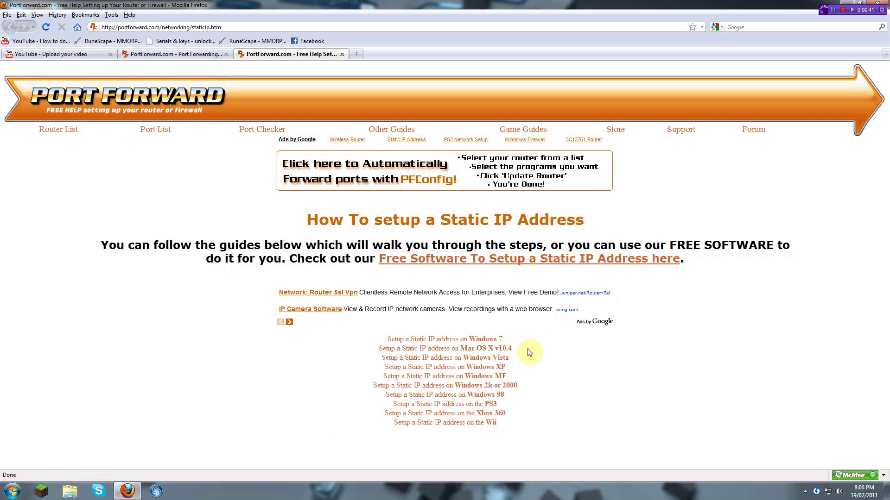
Step: Highlight each guide line in turn: Mac OS X, Vista, XP, ME, 2000, 98, PS3, Xbox 360, Wii
{"action": "triple_click", "coordinate": [527, 349]}
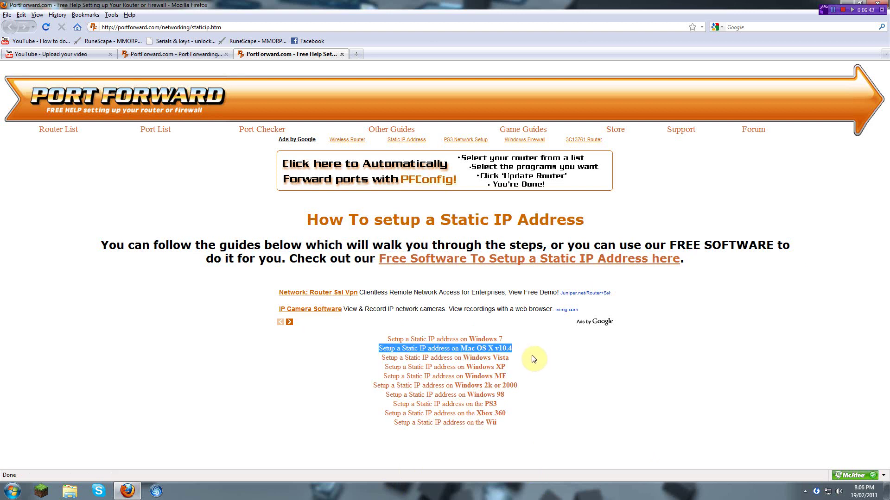
{"action": "triple_click", "coordinate": [531, 357]}
{"action": "triple_click", "coordinate": [529, 366]}
{"action": "triple_click", "coordinate": [531, 377]}
{"action": "triple_click", "coordinate": [533, 384]}
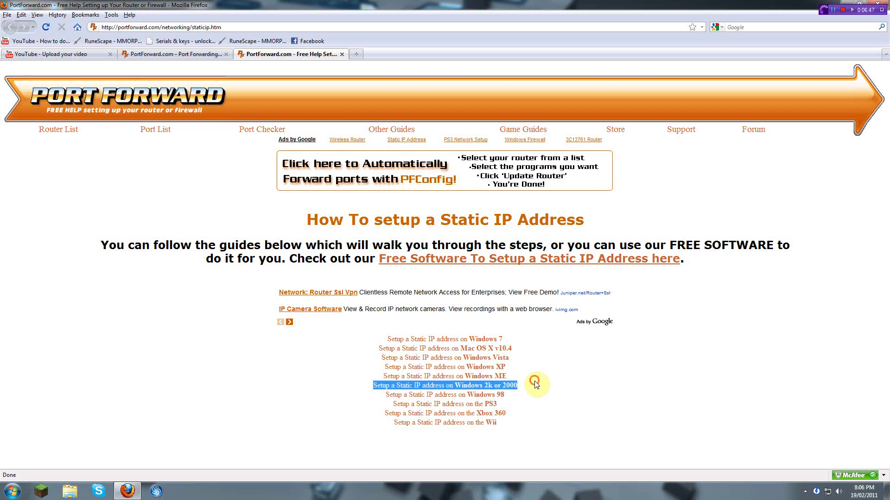
{"action": "left_click", "coordinate": [534, 385]}
{"action": "triple_click", "coordinate": [535, 386]}
{"action": "left_click", "coordinate": [534, 394]}
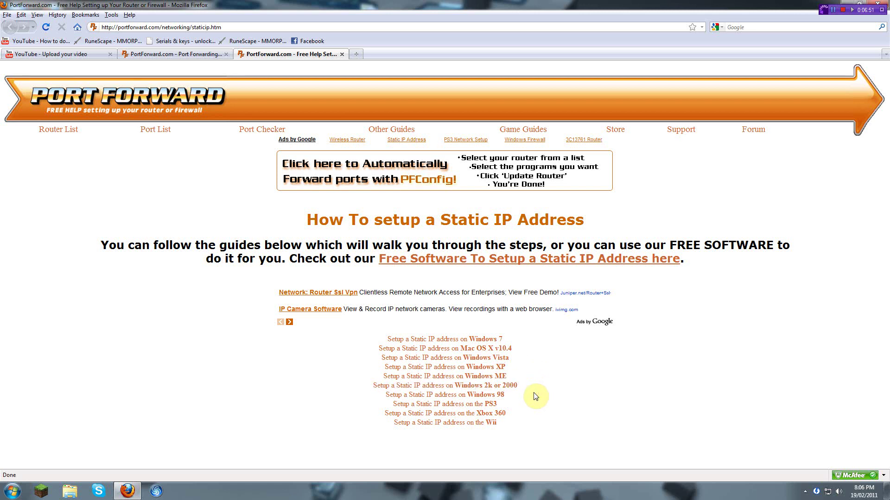
{"action": "triple_click", "coordinate": [533, 395]}
{"action": "triple_click", "coordinate": [535, 403]}
{"action": "triple_click", "coordinate": [537, 412]}
{"action": "triple_click", "coordinate": [540, 423]}
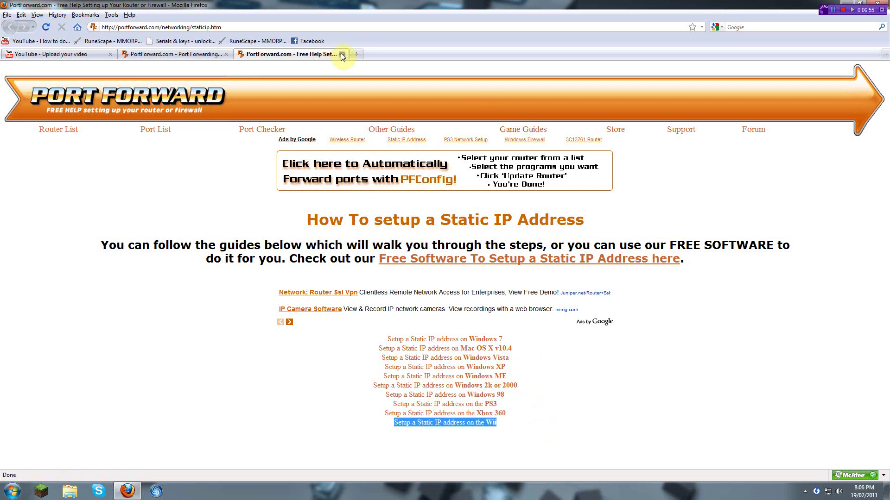
{"action": "triple_click", "coordinate": [508, 405]}
{"action": "double_click", "coordinate": [517, 415]}
{"action": "left_click", "coordinate": [524, 428]}
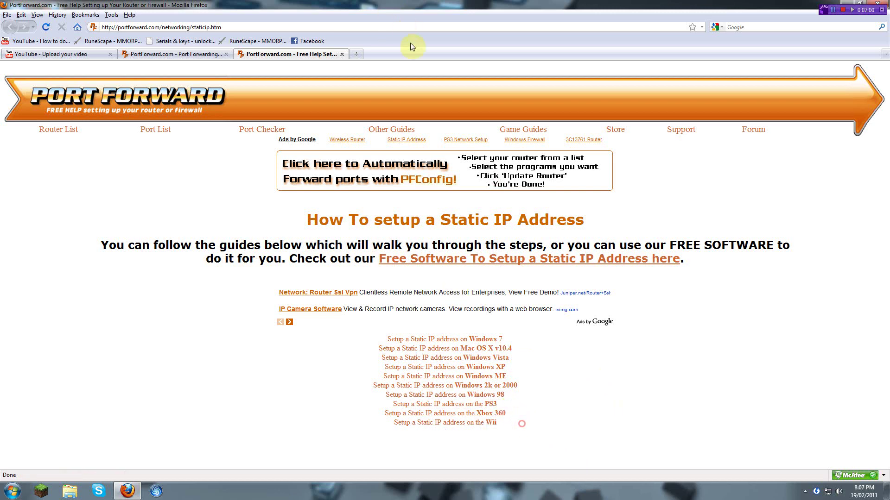
Step: Close the Static IP Address tab and dismiss the dictionary popup on the Minecraft guide
{"action": "left_click", "coordinate": [343, 55]}
{"action": "scroll", "coordinate": [361, 168], "scroll_direction": "down", "scroll_amount": 10}
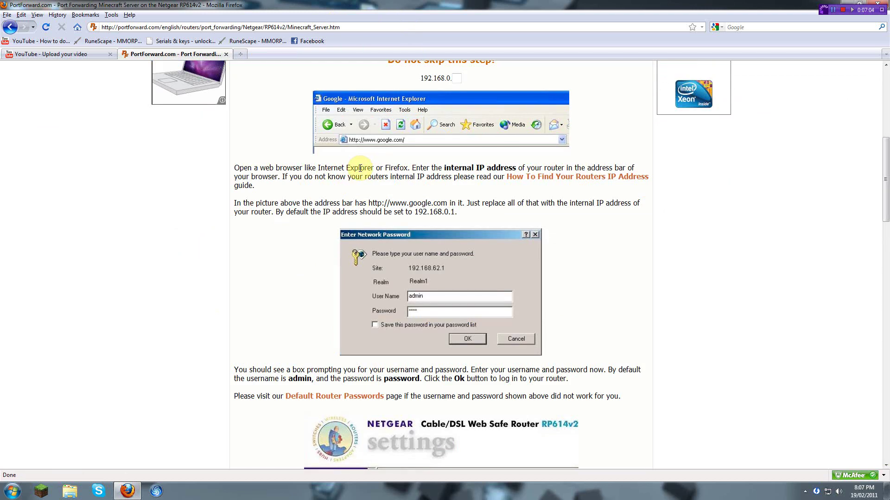
{"action": "scroll", "coordinate": [360, 168], "scroll_direction": "down", "scroll_amount": 15}
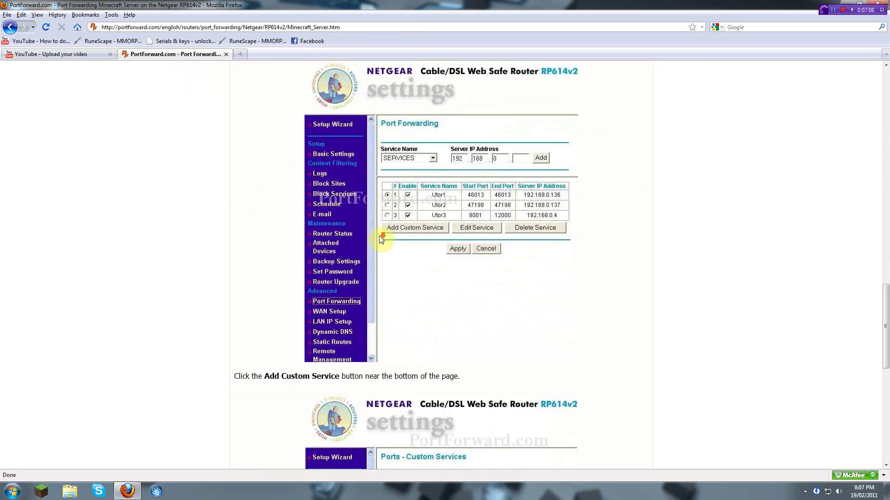
{"action": "scroll", "coordinate": [382, 250], "scroll_direction": "down", "scroll_amount": 5}
{"action": "scroll", "coordinate": [444, 340], "scroll_direction": "down", "scroll_amount": 4}
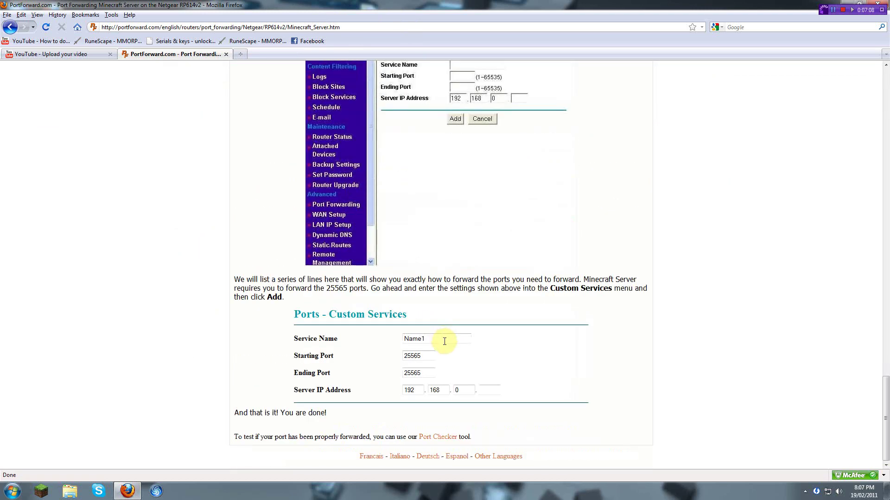
{"action": "scroll", "coordinate": [533, 374], "scroll_direction": "up", "scroll_amount": 20}
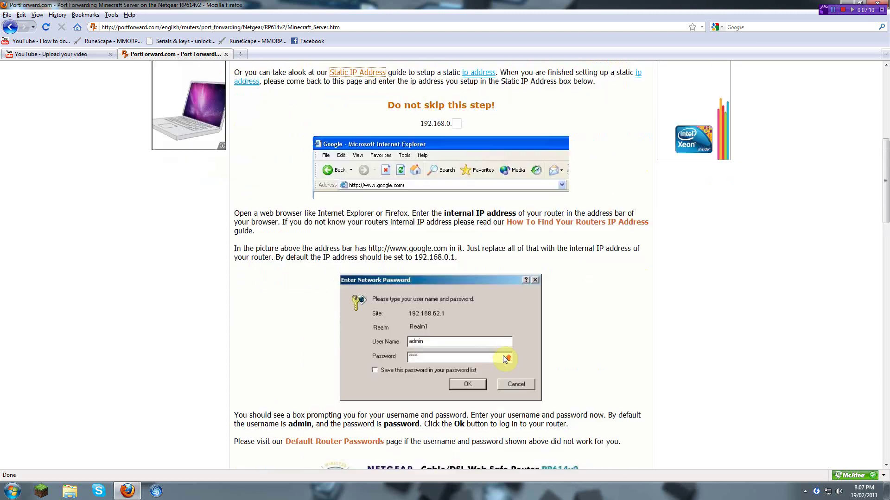
{"action": "scroll", "coordinate": [505, 359], "scroll_direction": "up", "scroll_amount": 5}
{"action": "scroll", "coordinate": [479, 134], "scroll_direction": "down", "scroll_amount": 4}
{"action": "mouse_move", "coordinate": [479, 134]}
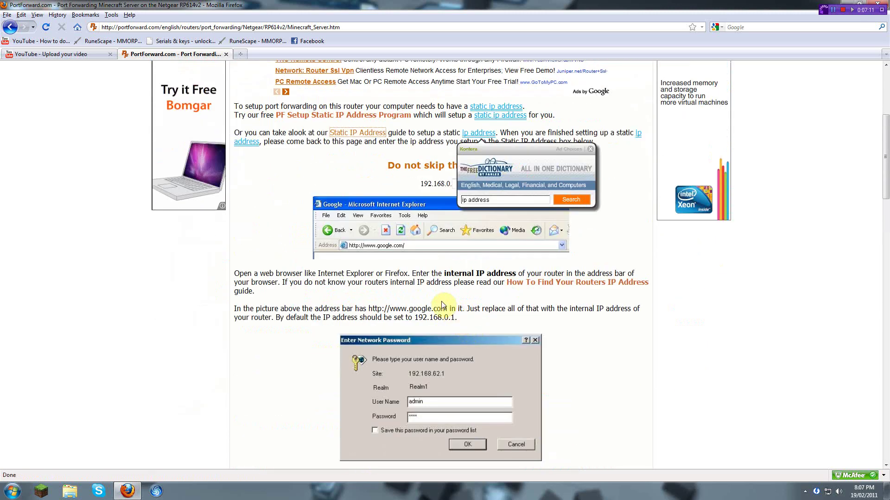
{"action": "left_click", "coordinate": [589, 150]}
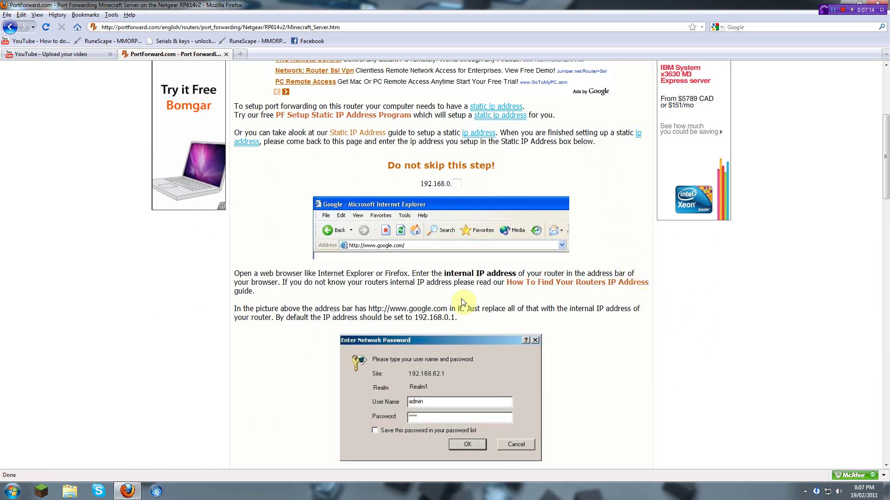
Step: Highlight the paragraph on the router's default address, then scroll back to the article title
{"action": "triple_click", "coordinate": [235, 309]}
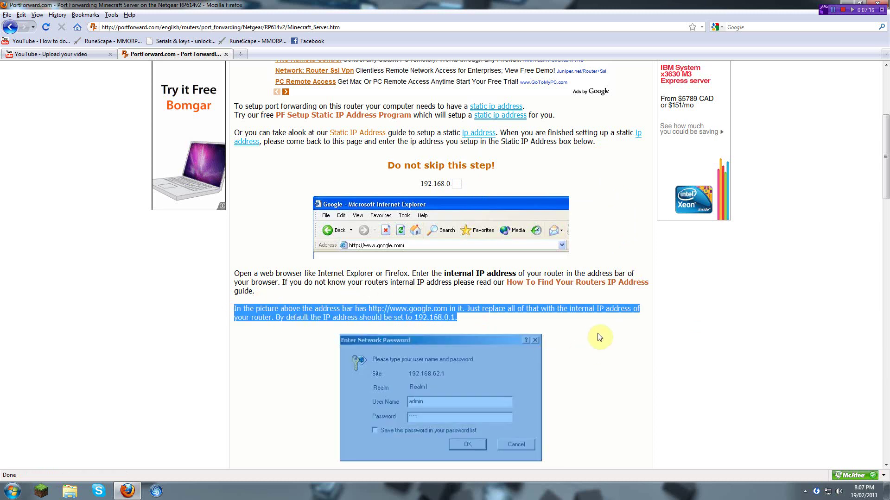
{"action": "scroll", "coordinate": [590, 325], "scroll_direction": "down", "scroll_amount": 7}
{"action": "left_click_drag", "start_coordinate": [482, 315], "coordinate": [557, 303]}
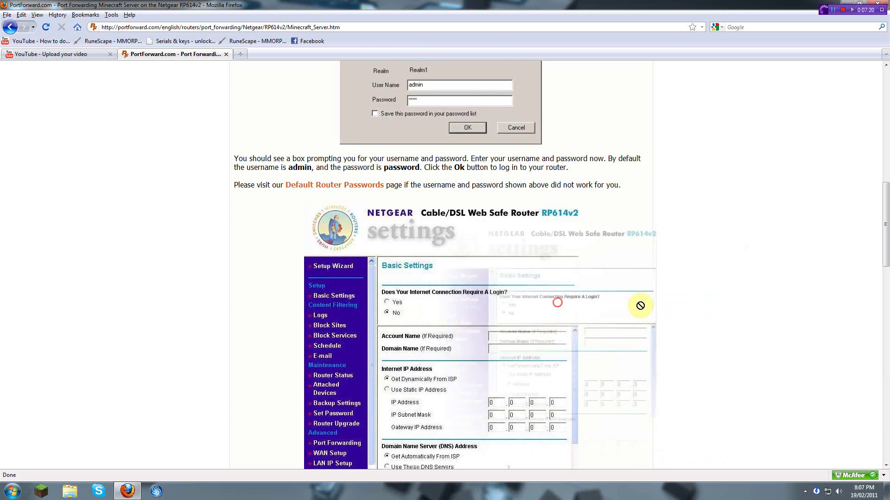
{"action": "scroll", "coordinate": [284, 311], "scroll_direction": "down", "scroll_amount": 14}
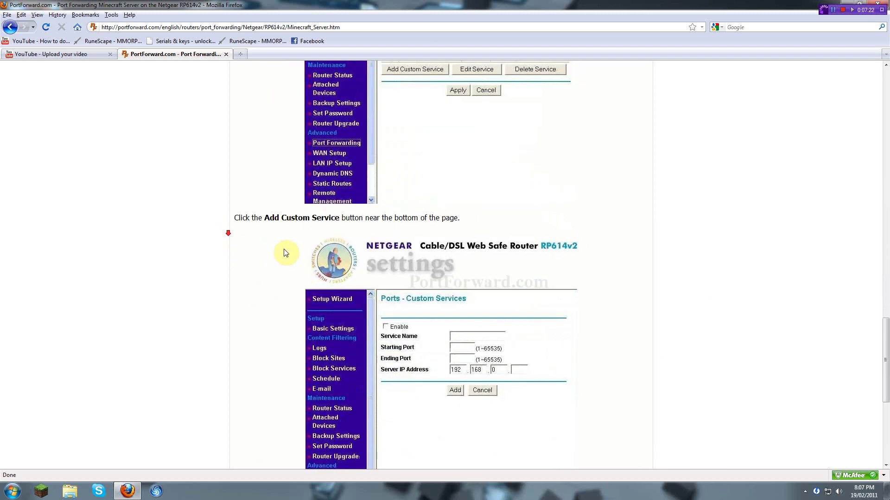
{"action": "scroll", "coordinate": [286, 260], "scroll_direction": "down", "scroll_amount": 6}
{"action": "scroll", "coordinate": [433, 307], "scroll_direction": "up", "scroll_amount": 7}
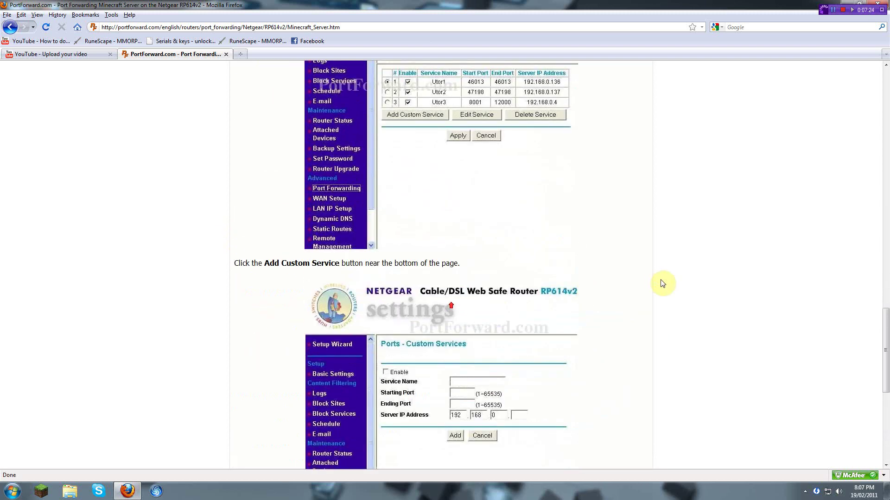
{"action": "middle_click", "coordinate": [663, 283]}
{"action": "middle_click", "coordinate": [798, 246]}
{"action": "scroll", "coordinate": [799, 246], "scroll_direction": "up", "scroll_amount": 5}
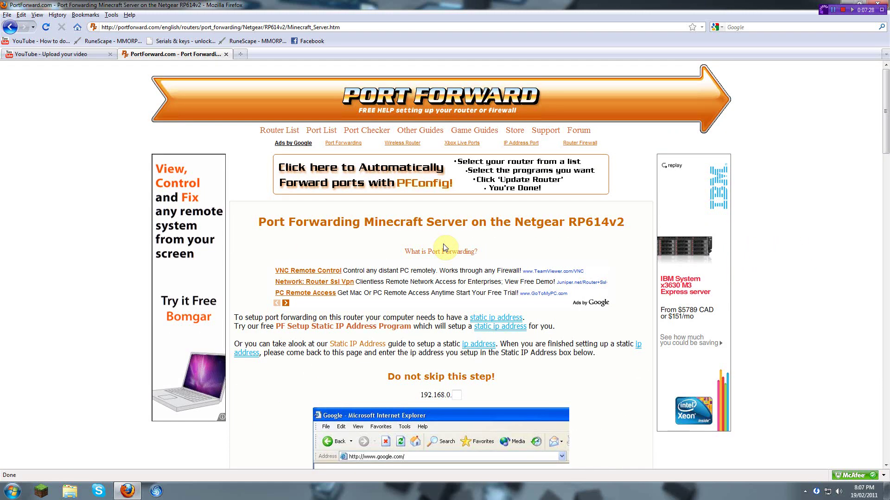
{"action": "scroll", "coordinate": [443, 244], "scroll_direction": "down", "scroll_amount": 8}
{"action": "scroll", "coordinate": [414, 231], "scroll_direction": "up", "scroll_amount": 6}
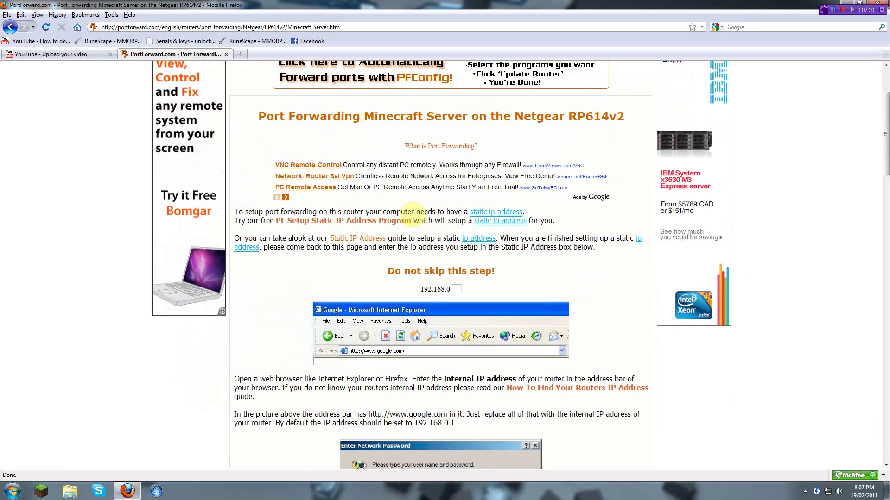
{"action": "scroll", "coordinate": [259, 84], "scroll_direction": "up", "scroll_amount": 3}
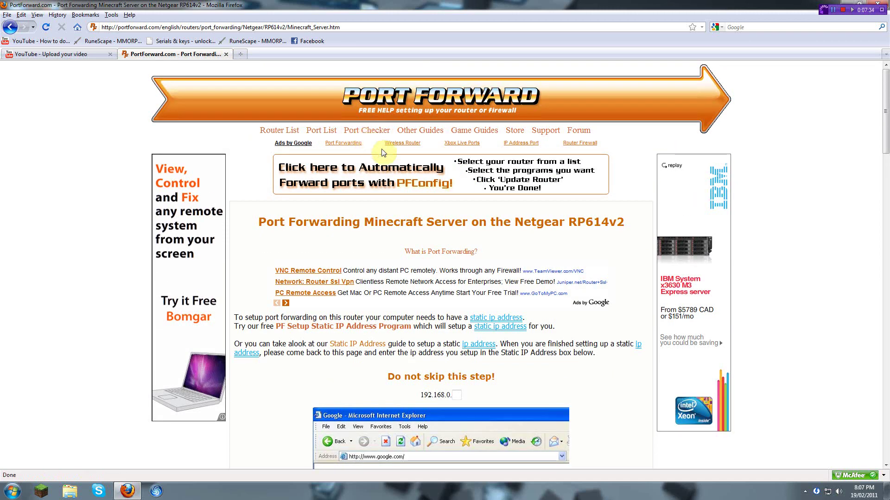
Step: Close the Minecraft Server guide tab and minimize Firefox from the taskbar
{"action": "left_click", "coordinate": [226, 54]}
{"action": "left_click", "coordinate": [127, 490]}
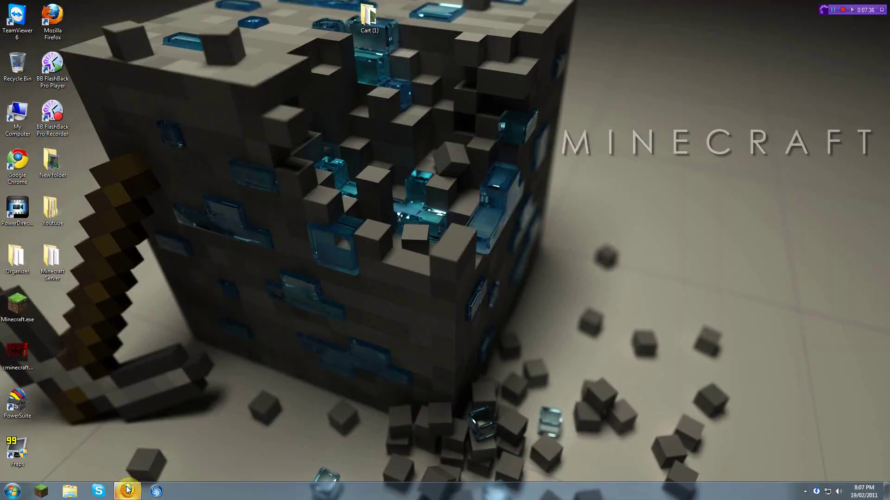